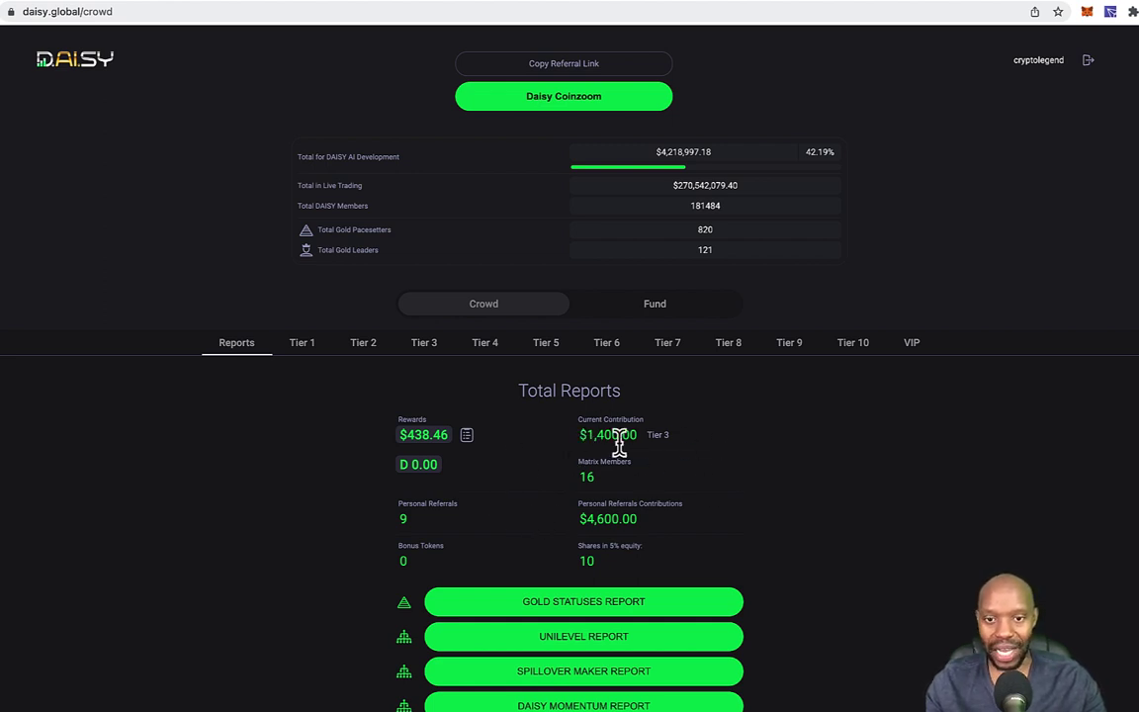
- Browse the DAISY Tier 4, Tier 5 and Tier 1 pages, ending on Tier 5 at $1,600
left_click(487, 352)
scroll(391, 534, "down", 1)
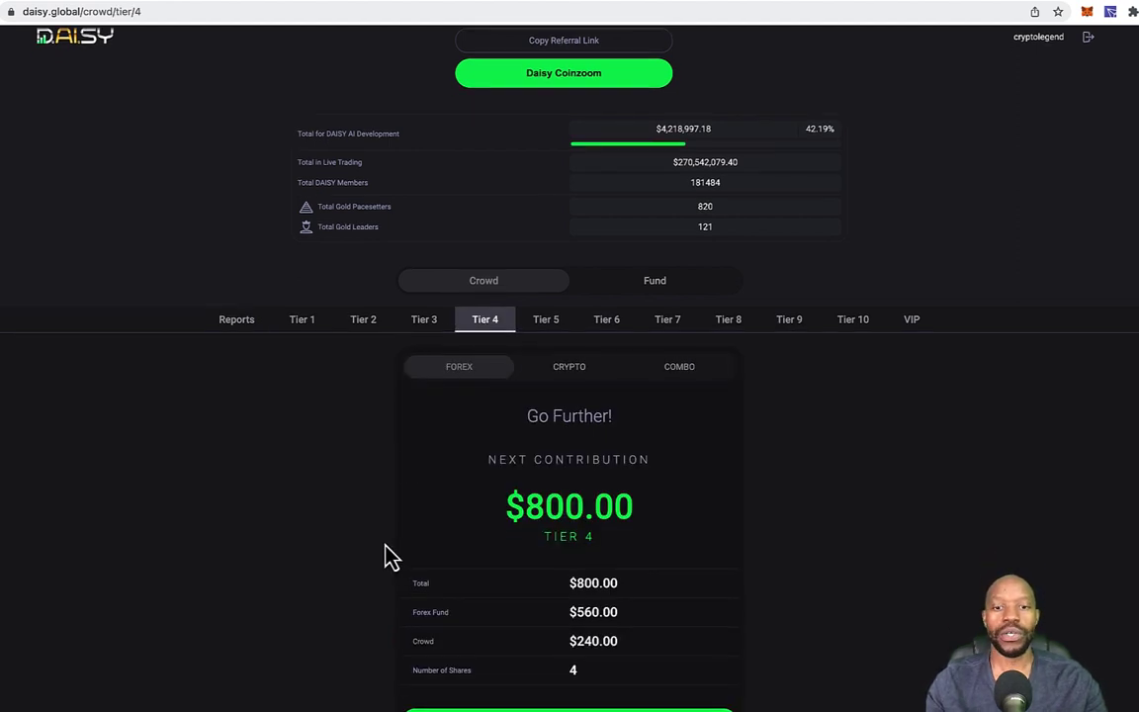
scroll(390, 556, "up", 1)
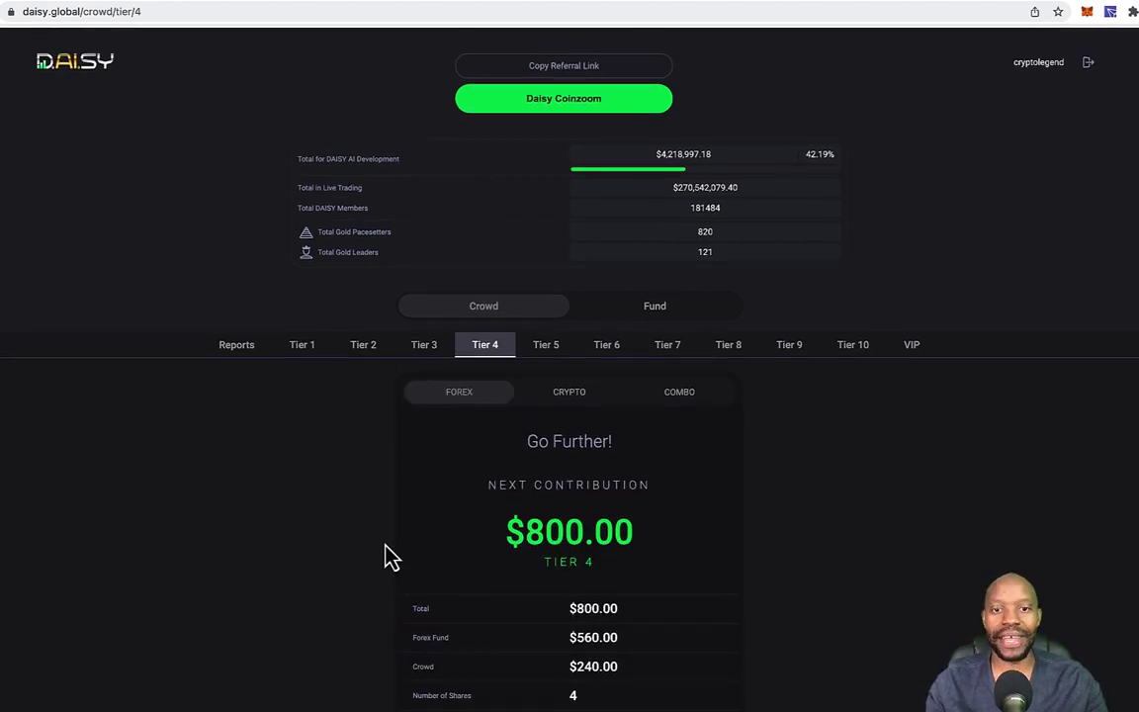
left_click(551, 358)
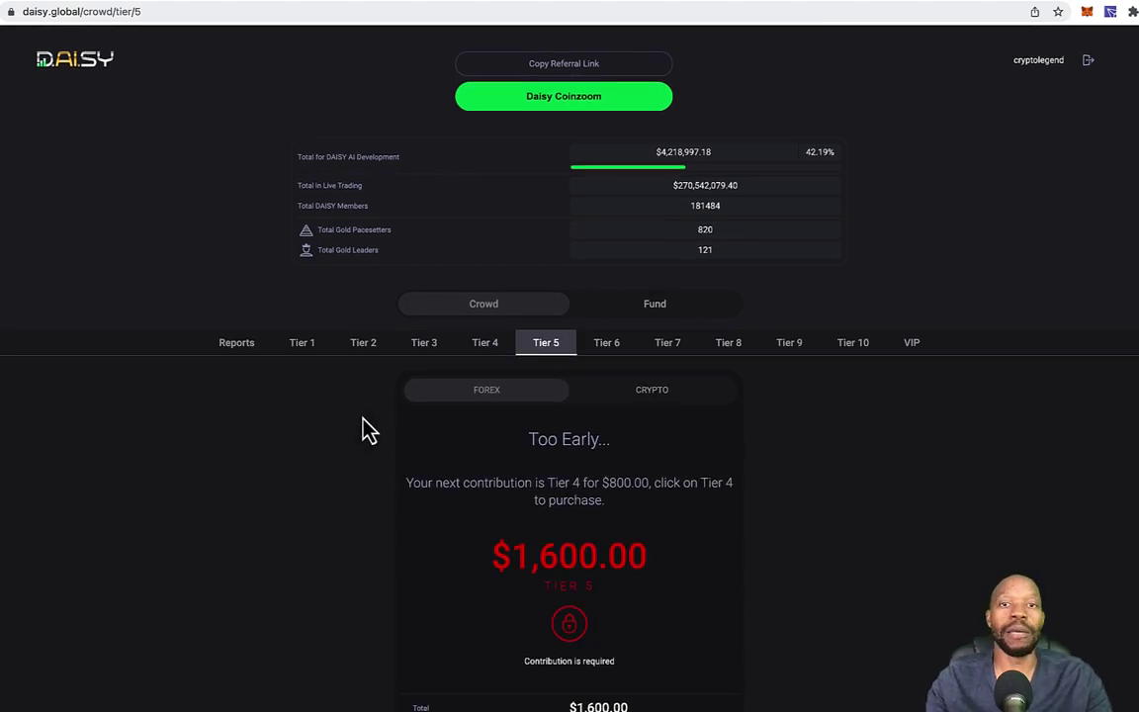
left_click(300, 353)
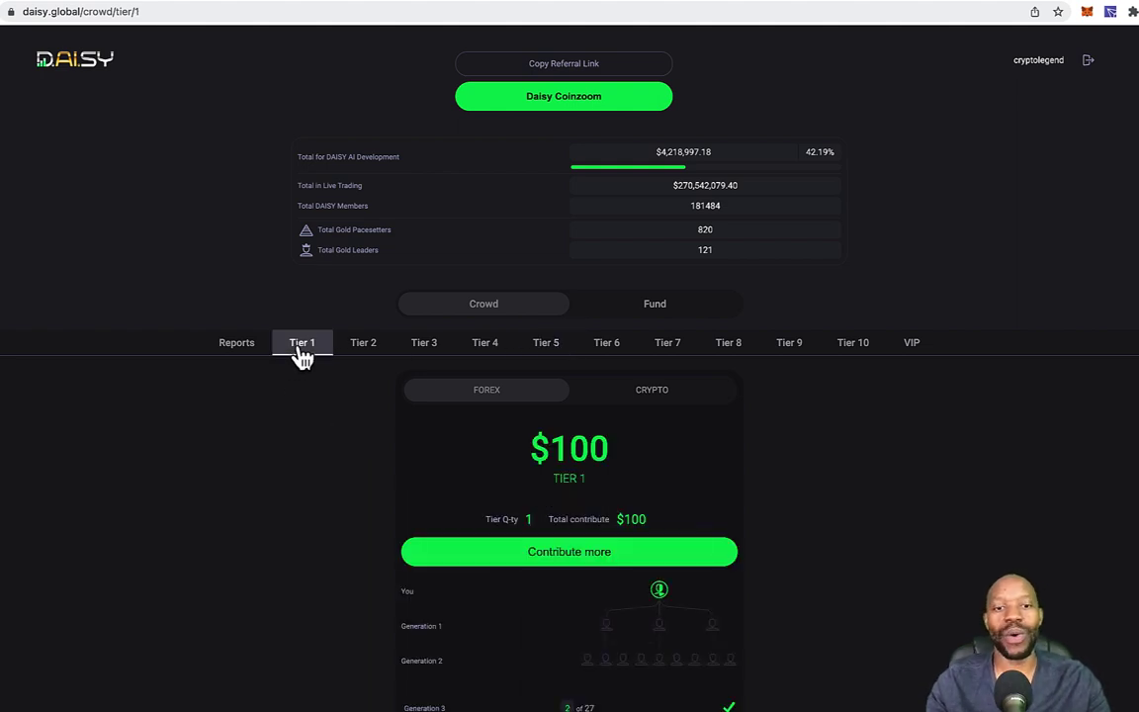
left_click(550, 348)
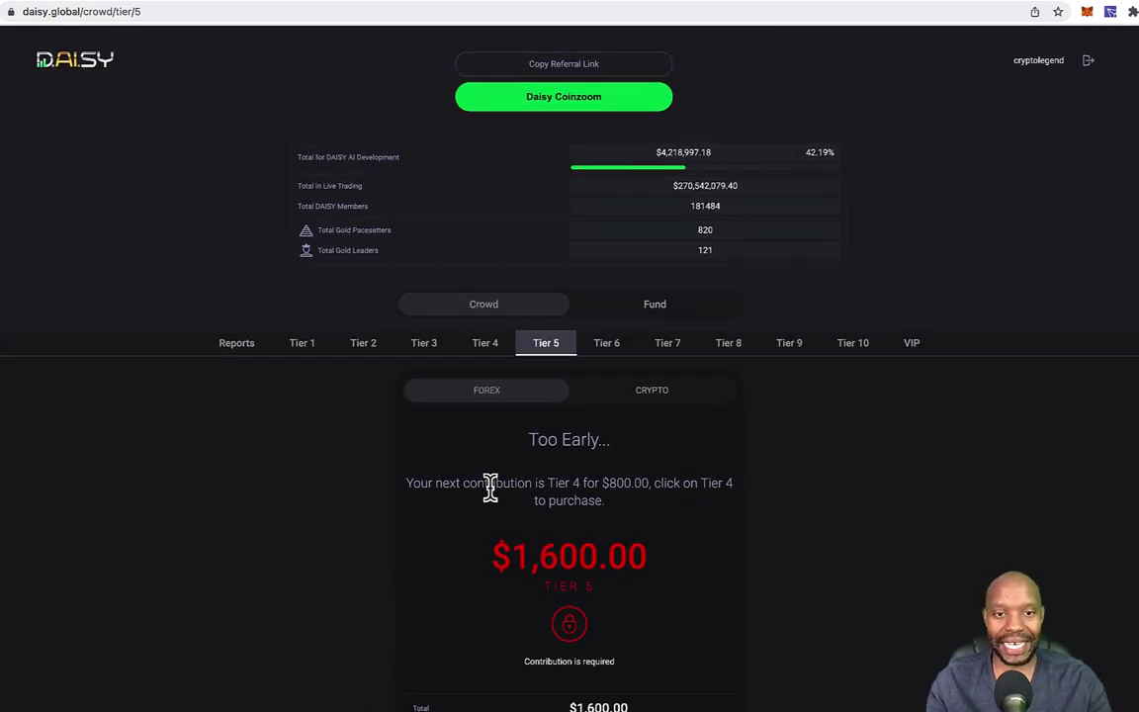
- Show the DAISY Tier 3 page with its $400 contribution and Generation 2 referral tree
left_click(423, 347)
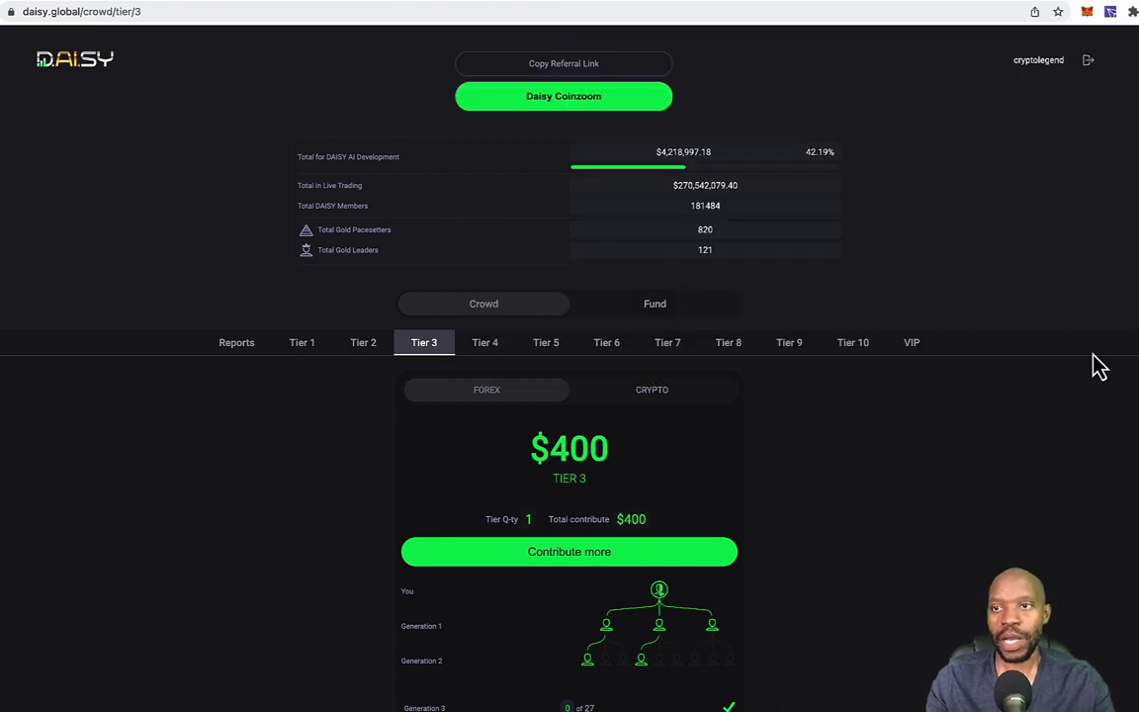
- Check TronLink balances, about $2,472 with 2,405 USDT, then close the popup
left_click(1110, 14)
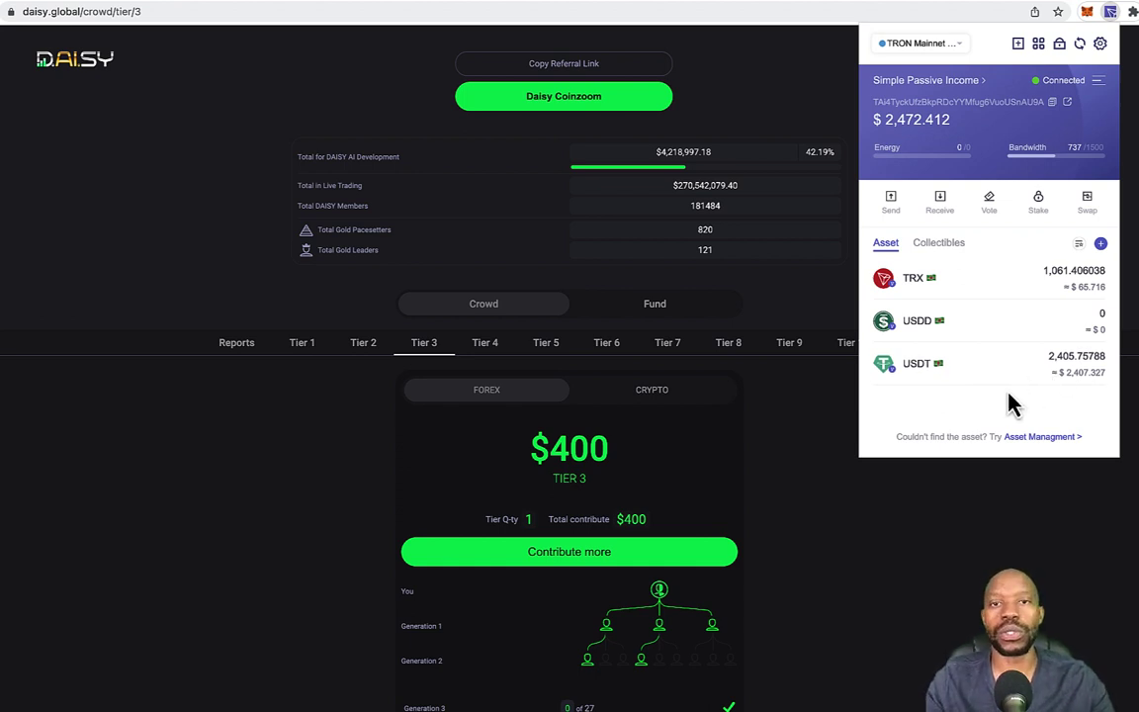
left_click(882, 641)
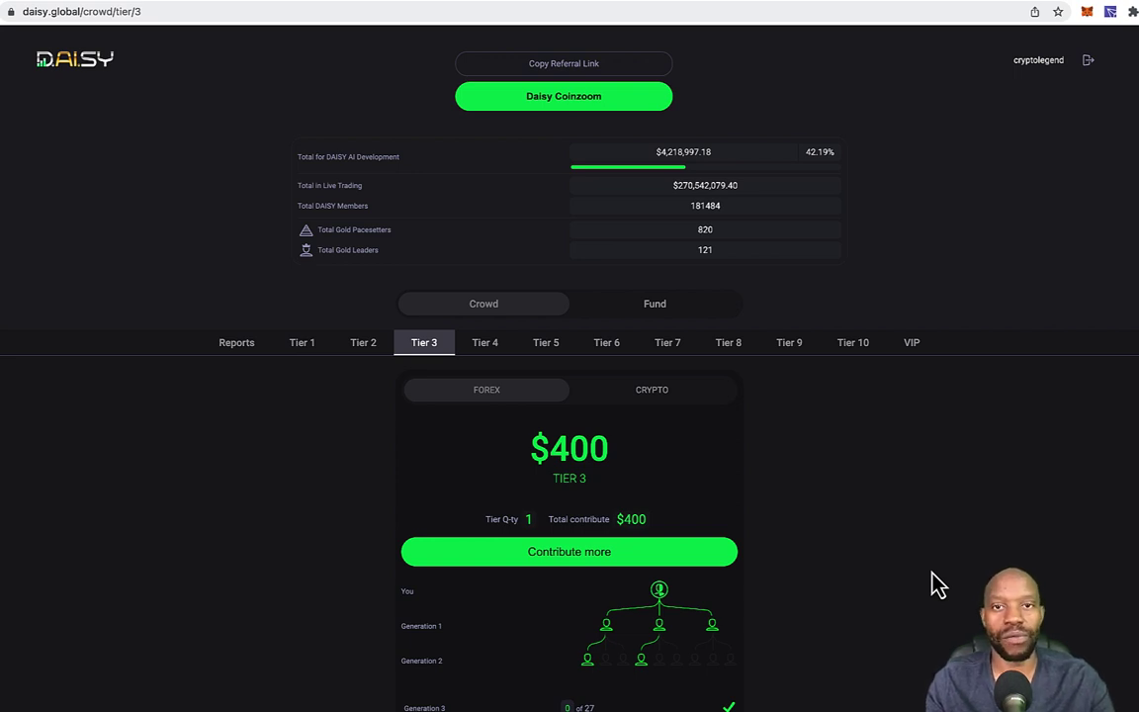
- Bring up the DAISY Tier 4 page with its $800 pack
scroll(989, 623, "down", 1)
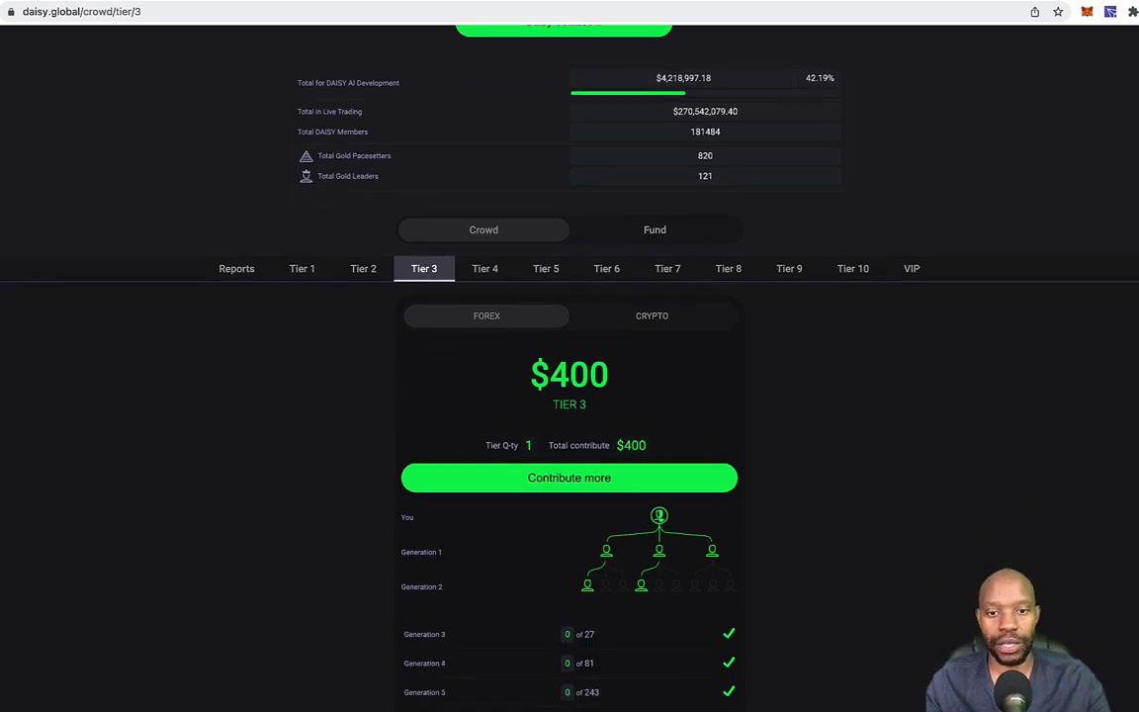
left_click(485, 254)
scroll(845, 572, "down", 1)
scroll(845, 571, "up", 1)
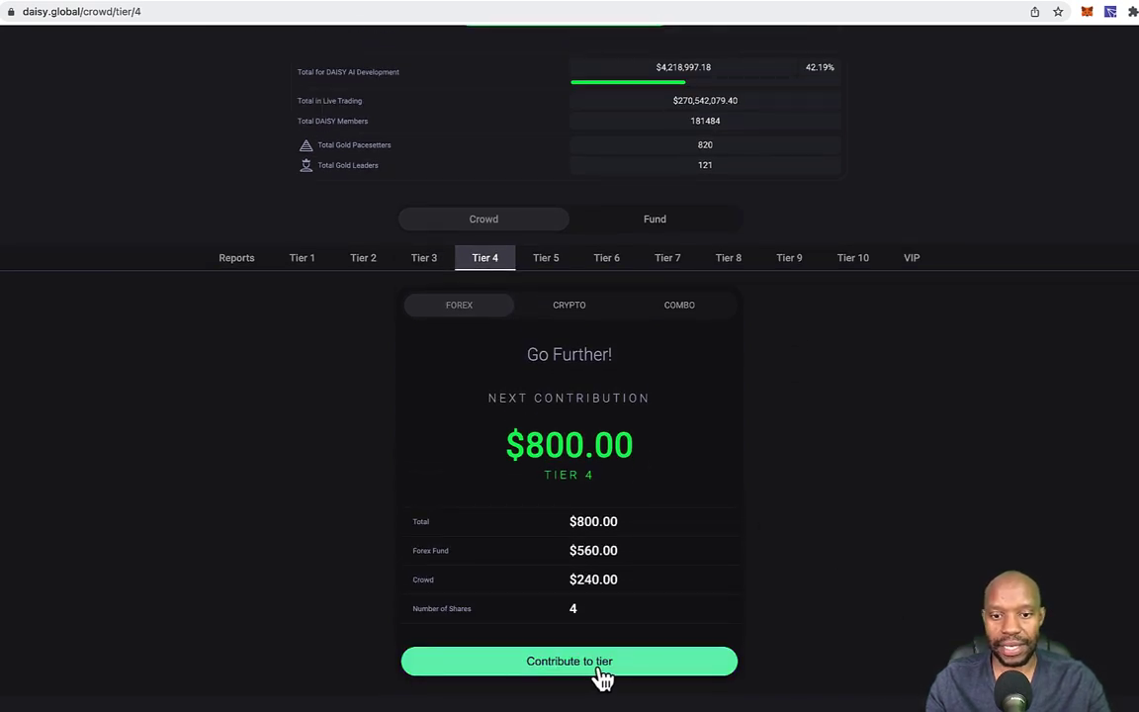
- Contribute $800 to Tier 4, approving the 800 USDT spend and signing both TronLink prompts
left_click(600, 677)
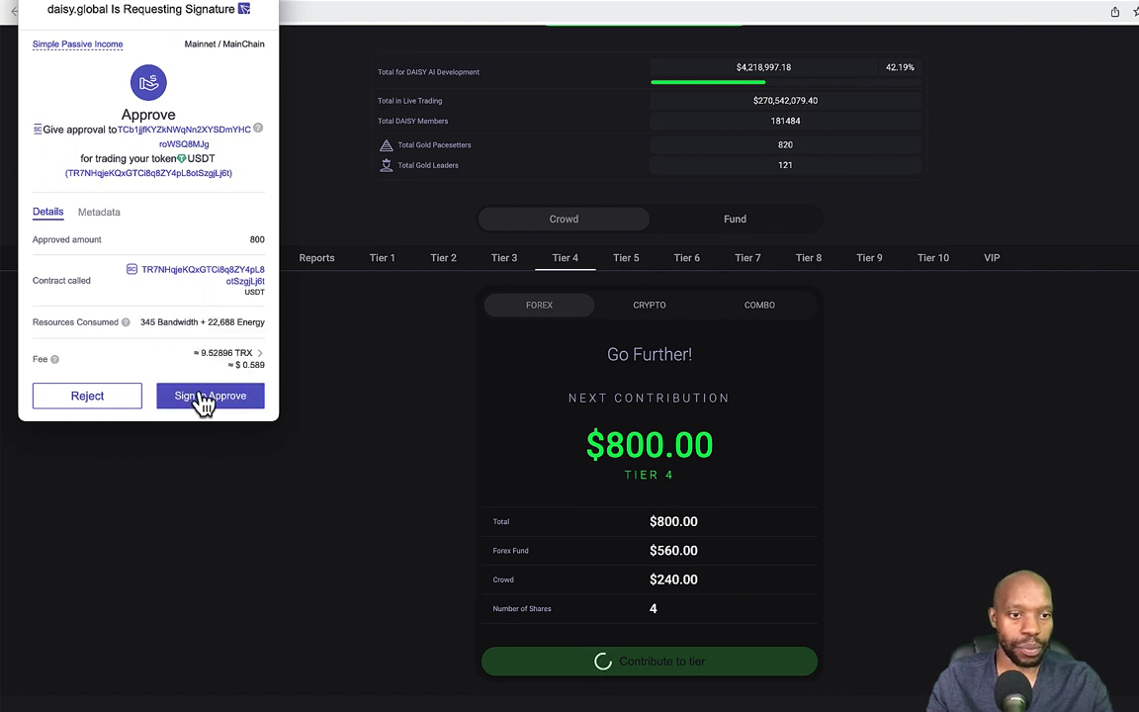
left_click(210, 404)
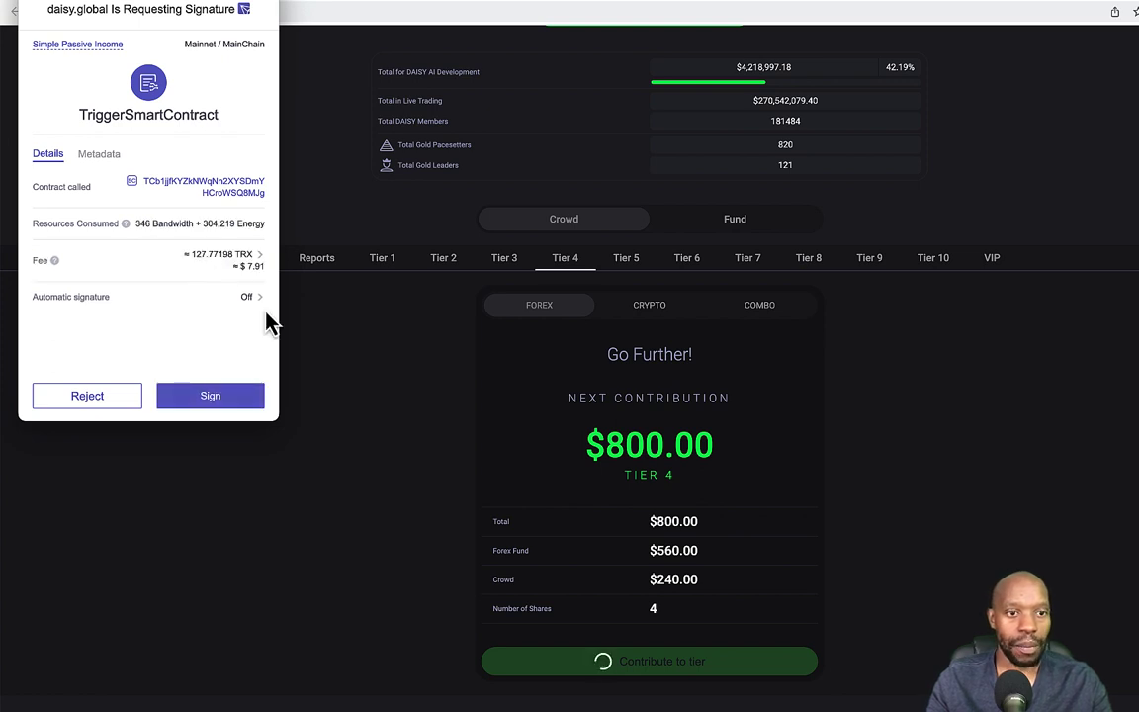
left_click(227, 403)
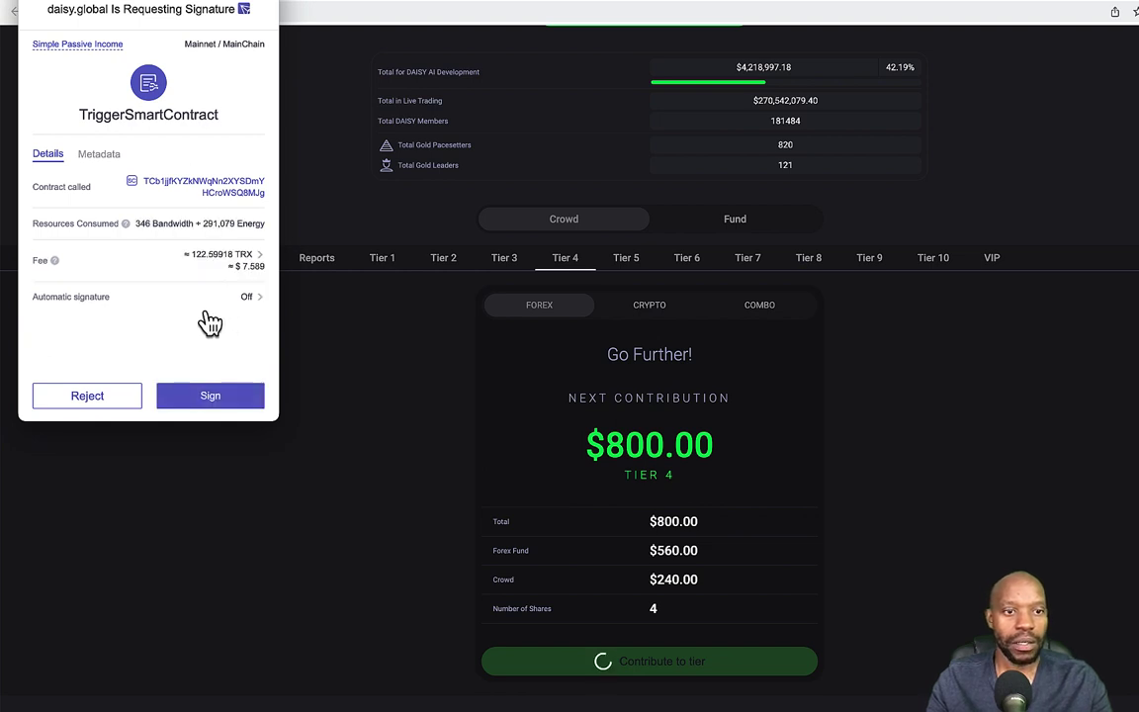
left_click(211, 406)
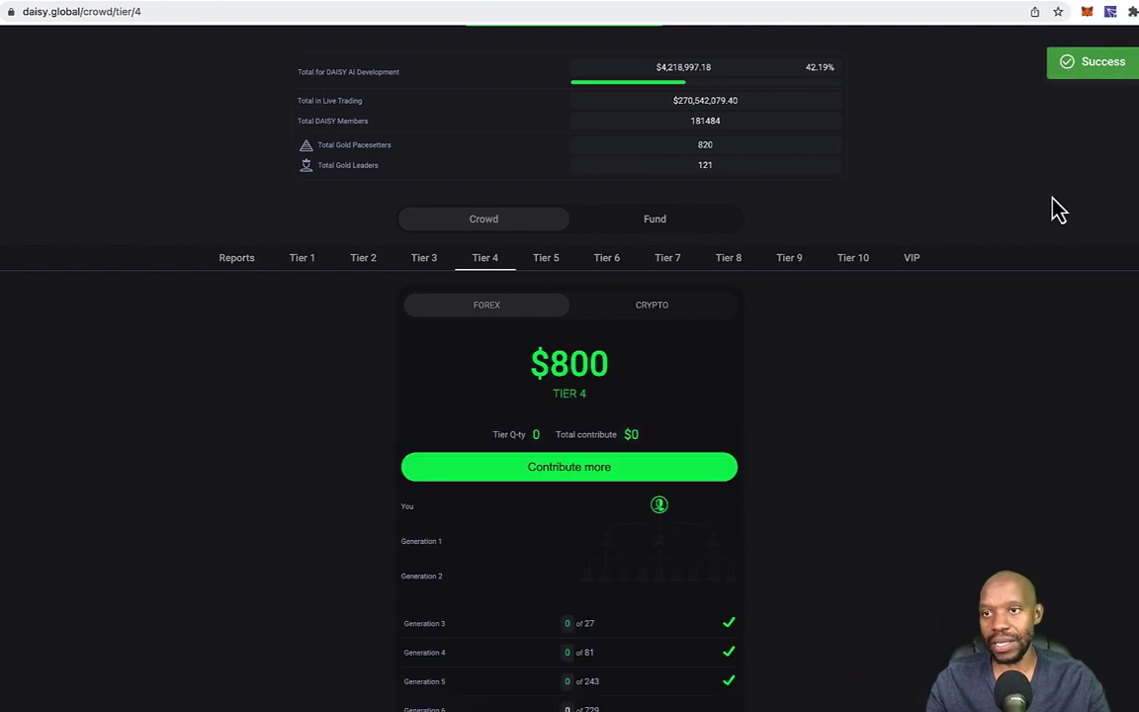
scroll(865, 516, "down", 1)
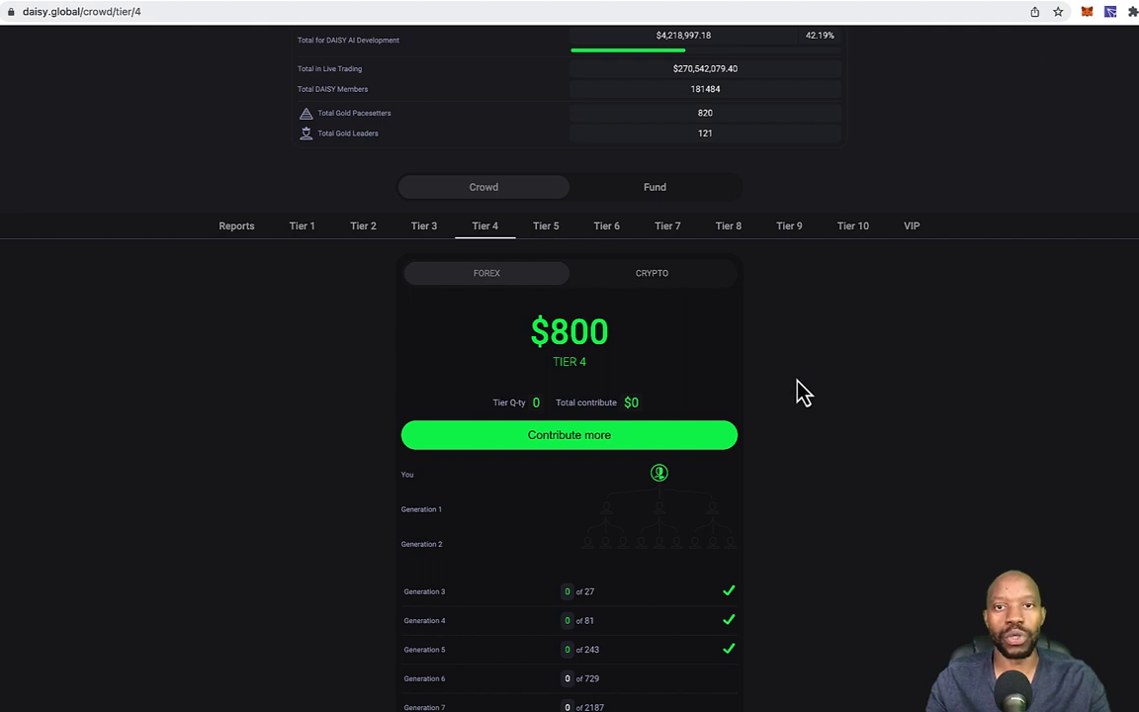
scroll(796, 445, "up", 1)
scroll(791, 490, "up", 1)
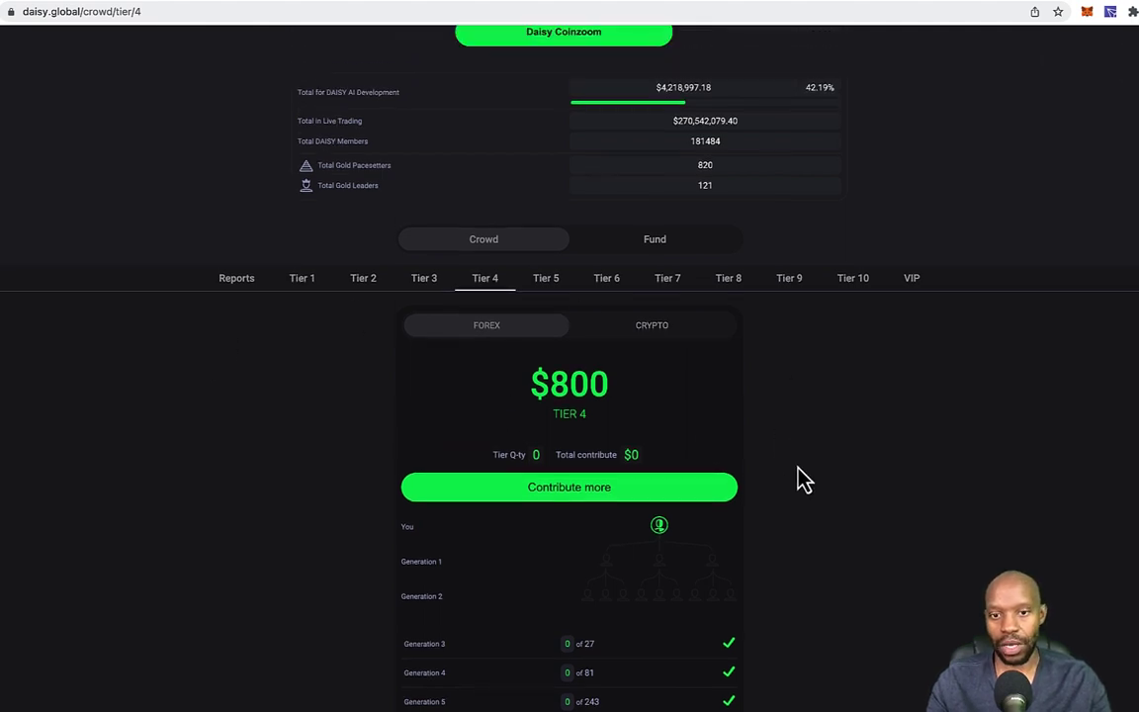
scroll(959, 485, "down", 1)
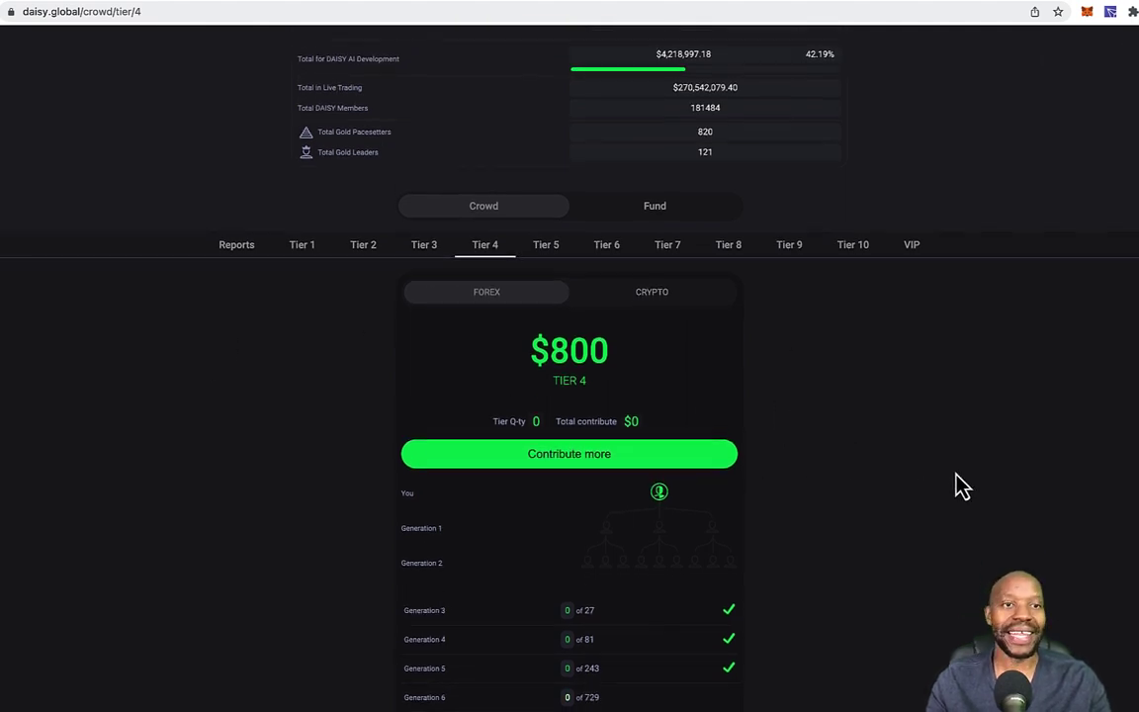
scroll(959, 483, "up", 2)
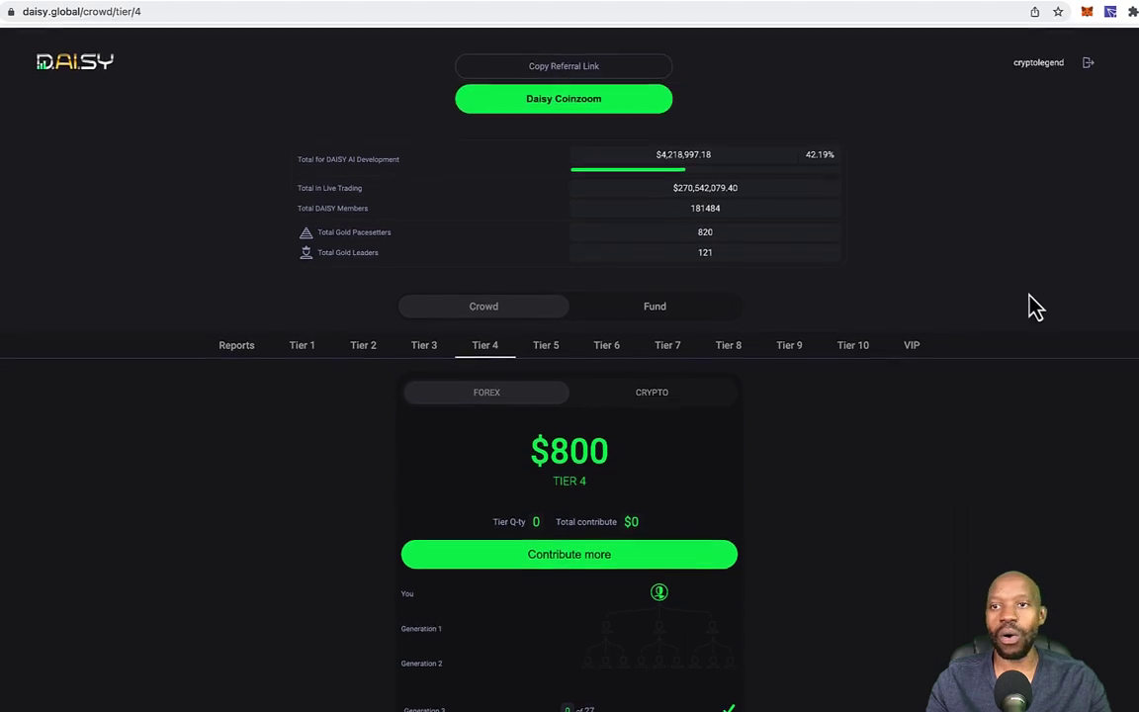
- Refresh TronLink so USDT reads 1,605.76 after the $800 payment
left_click(1110, 12)
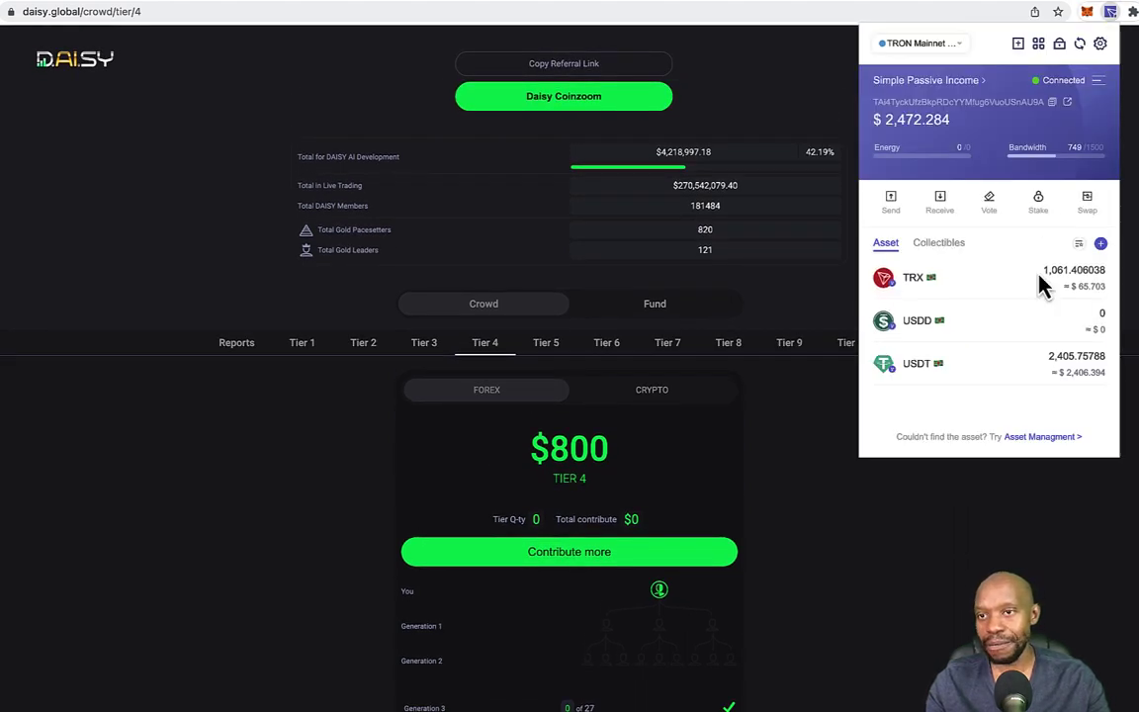
left_click(1080, 44)
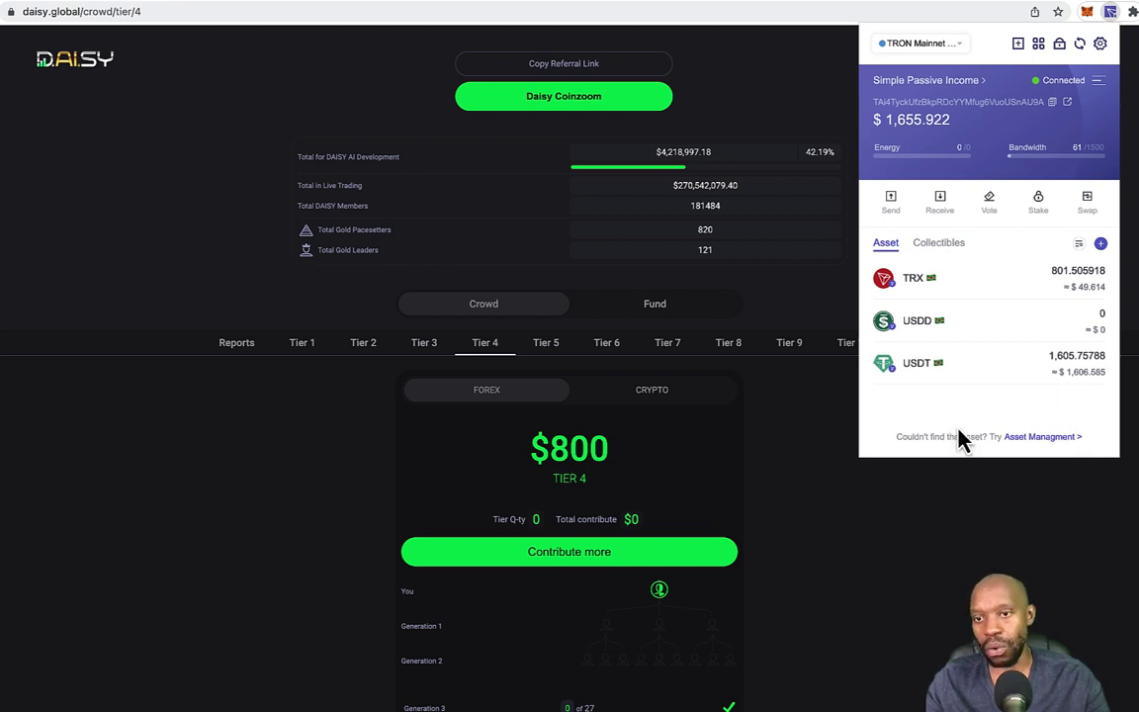
- Contribute $1,600 to Tier 5, approving the 1,600 USDT spend and signing in TronLink
left_click(974, 514)
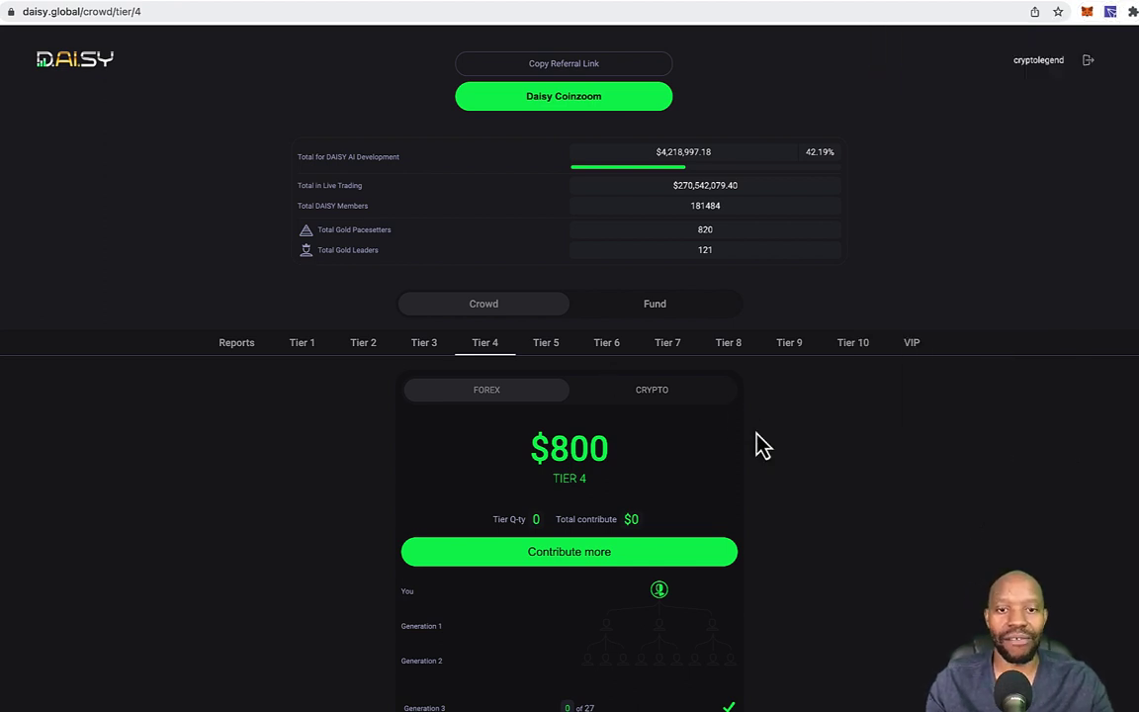
left_click(557, 352)
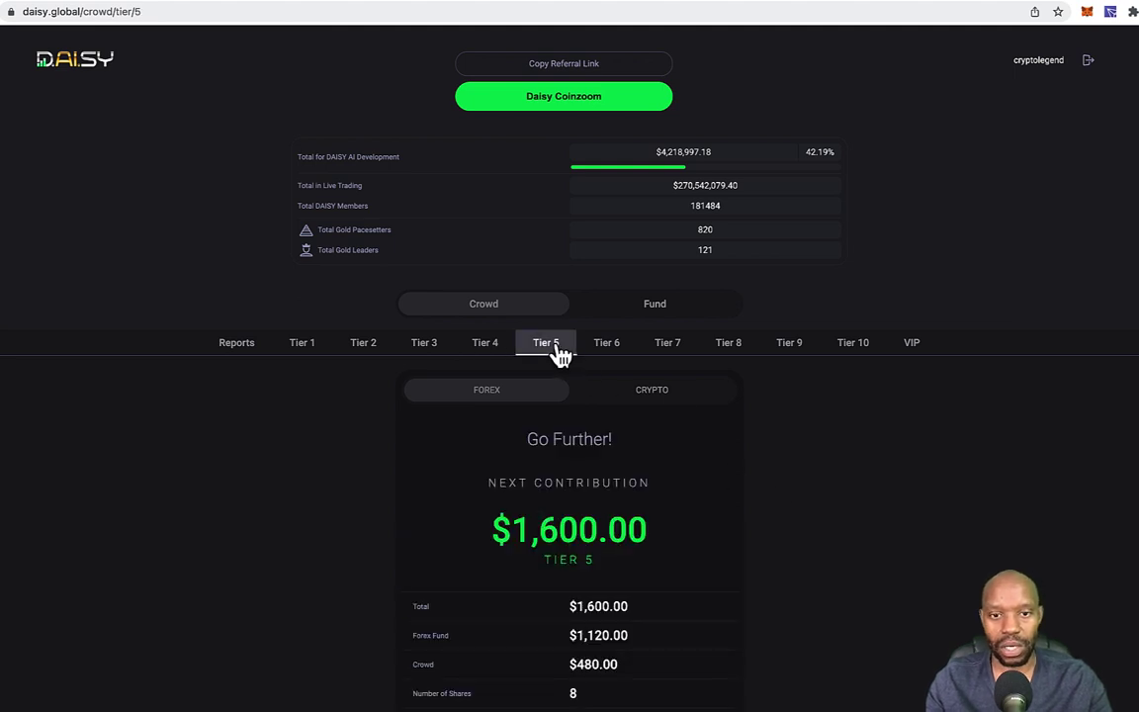
scroll(828, 547, "down", 1)
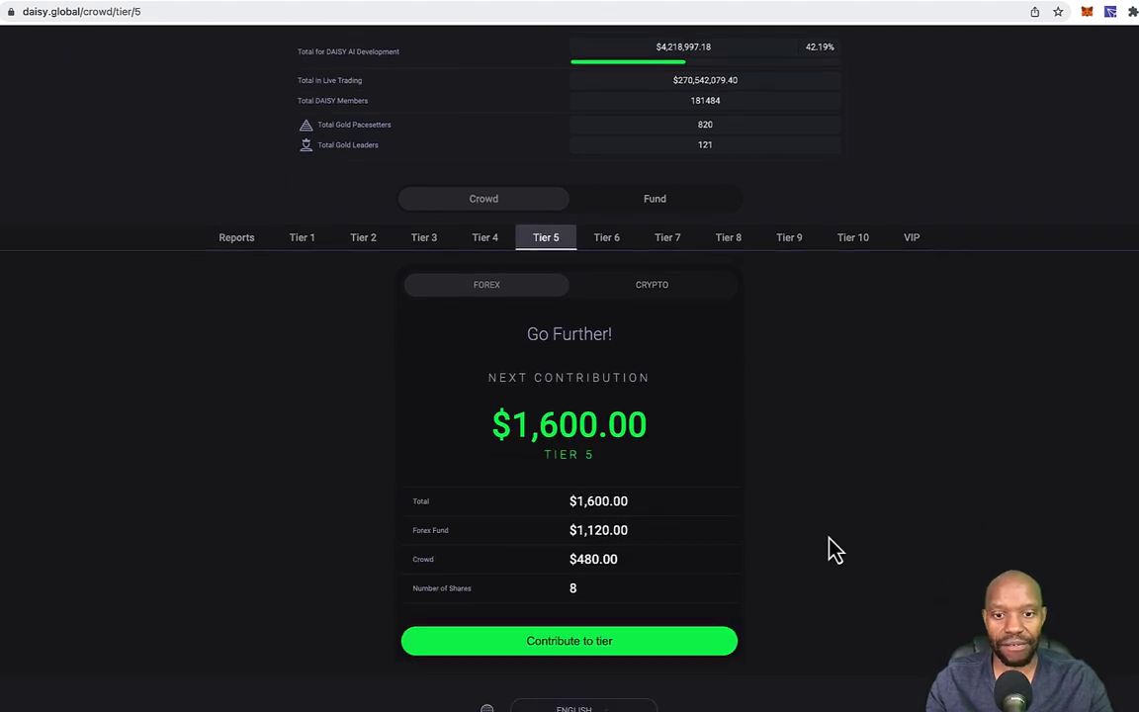
left_click(566, 652)
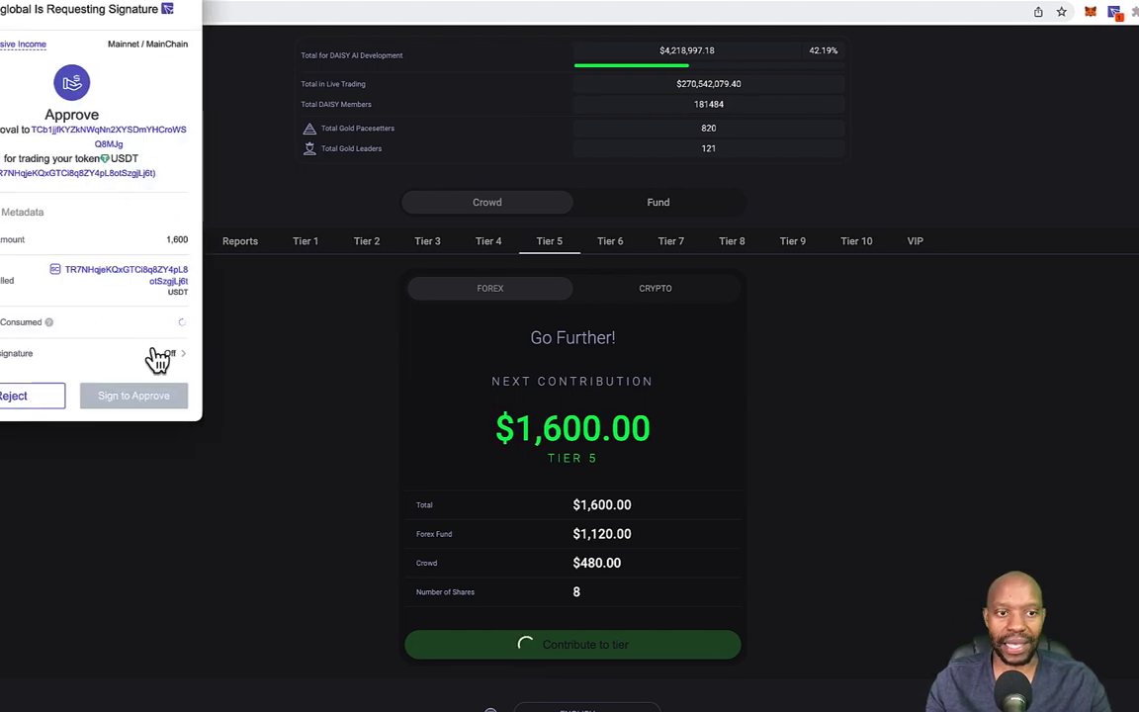
left_click(200, 406)
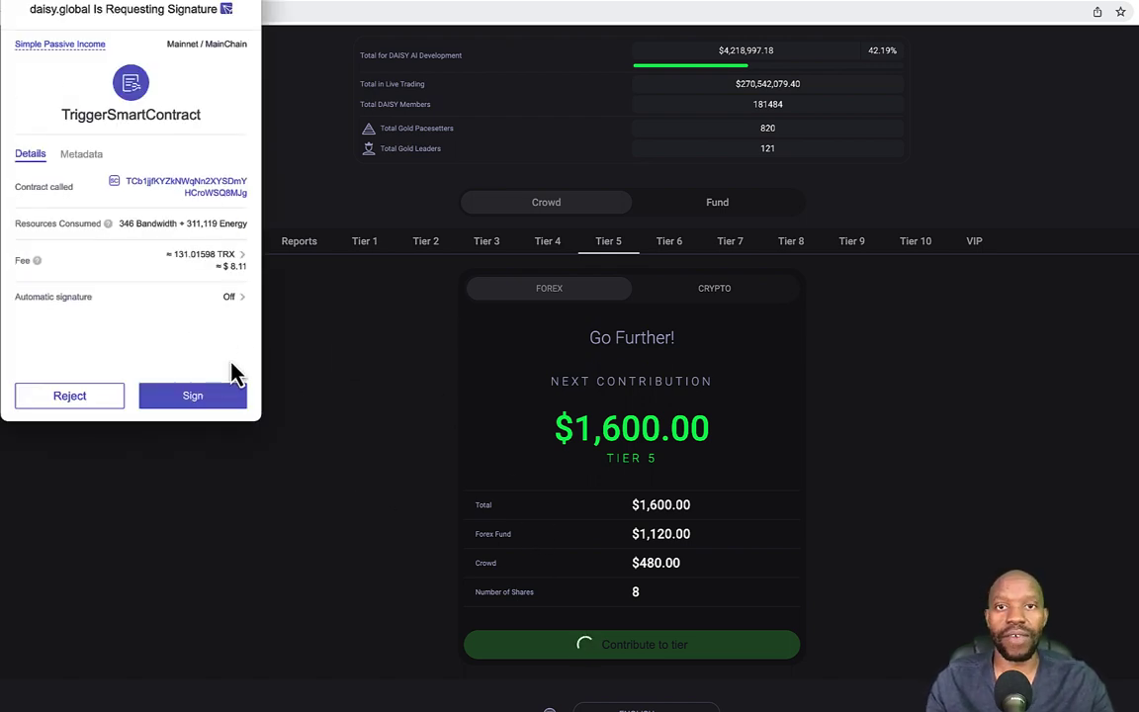
left_click(197, 404)
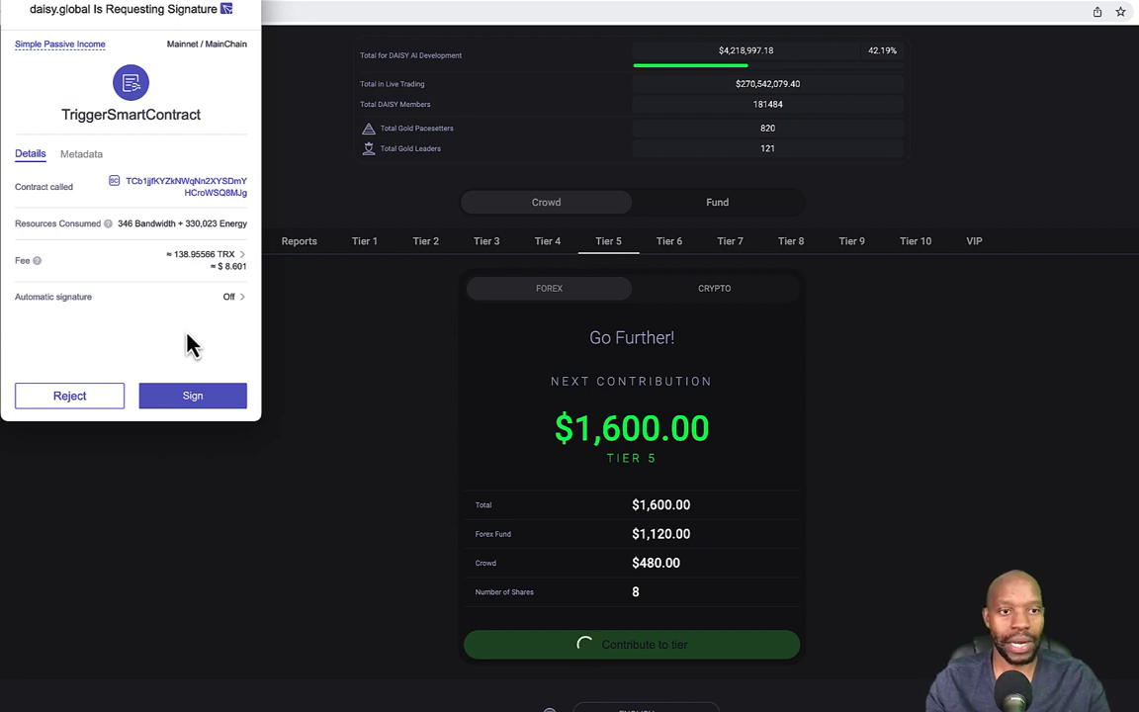
left_click(208, 401)
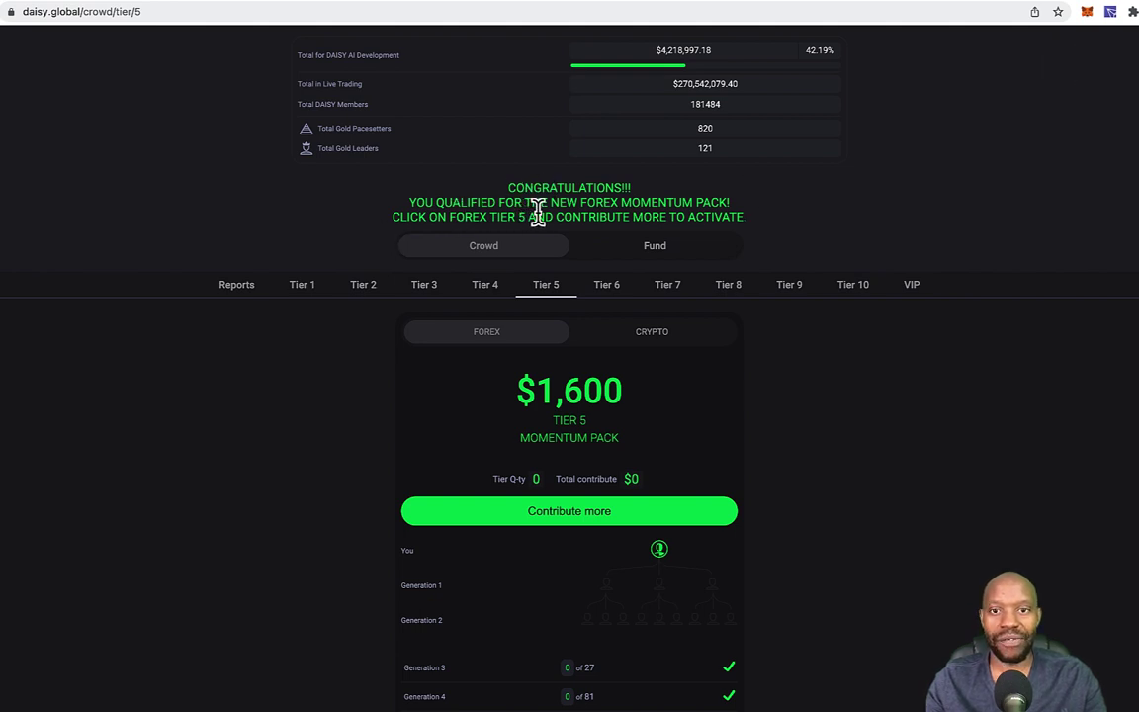
- Review the Tier 5 Forex Momentum Pack panel and its generation rows
left_click_drag(734, 203, 620, 203)
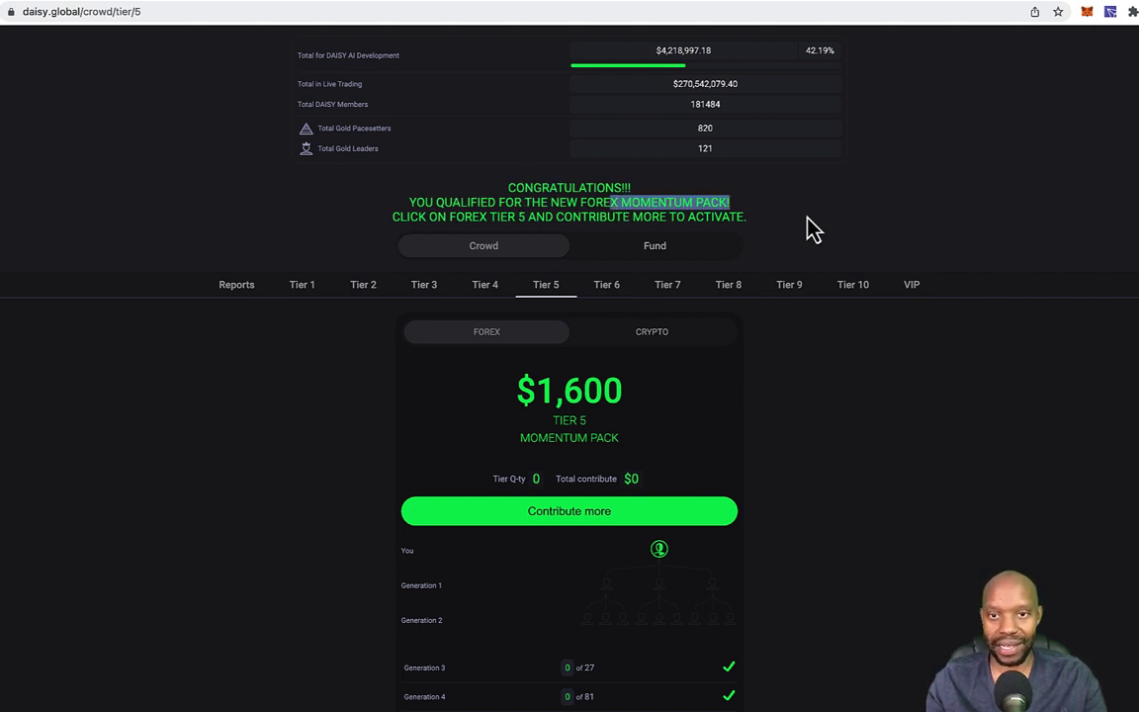
left_click(425, 218)
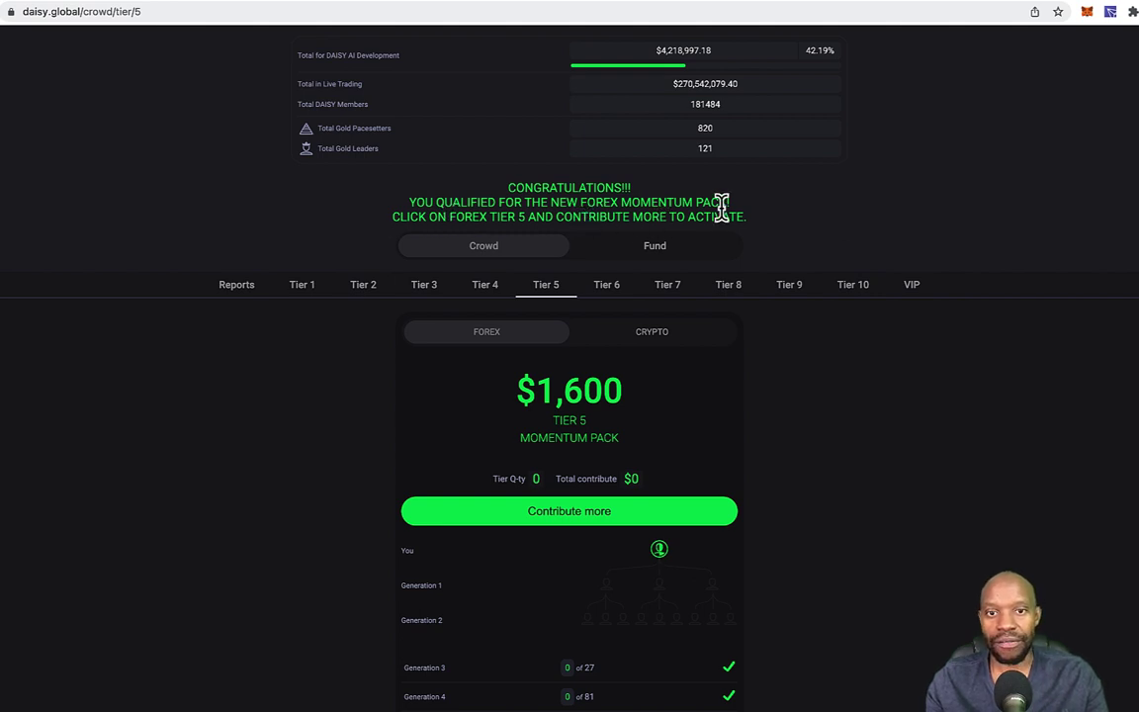
scroll(923, 451, "down", 1)
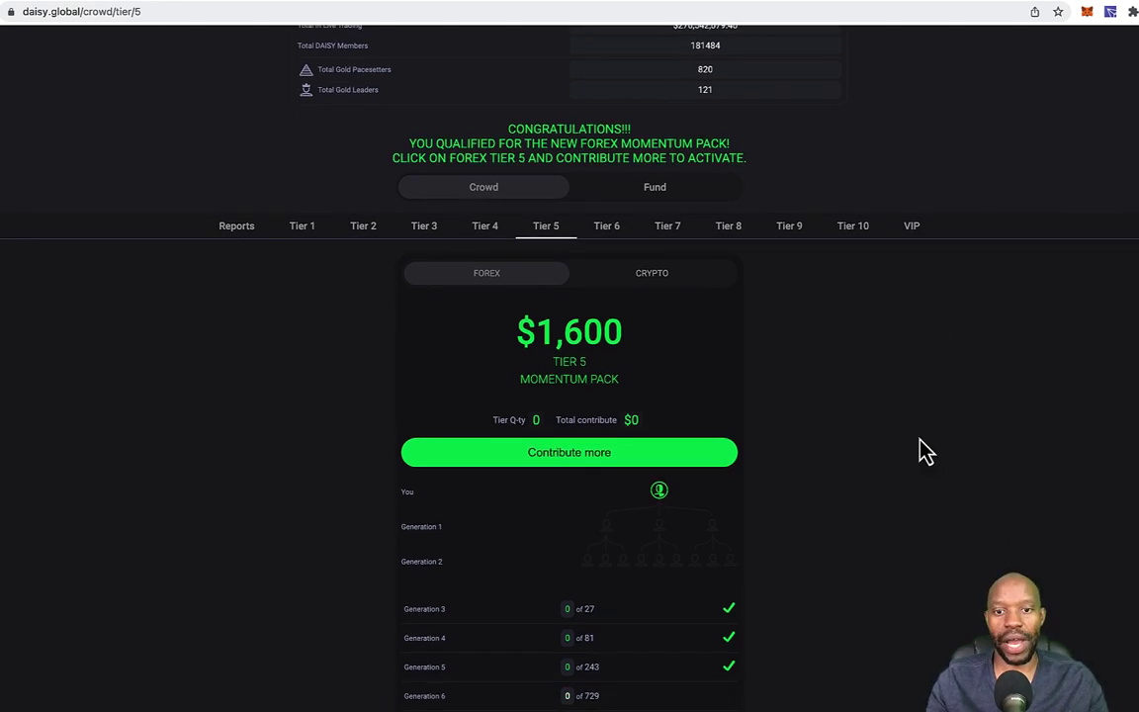
scroll(923, 451, "up", 2)
scroll(921, 450, "down", 1)
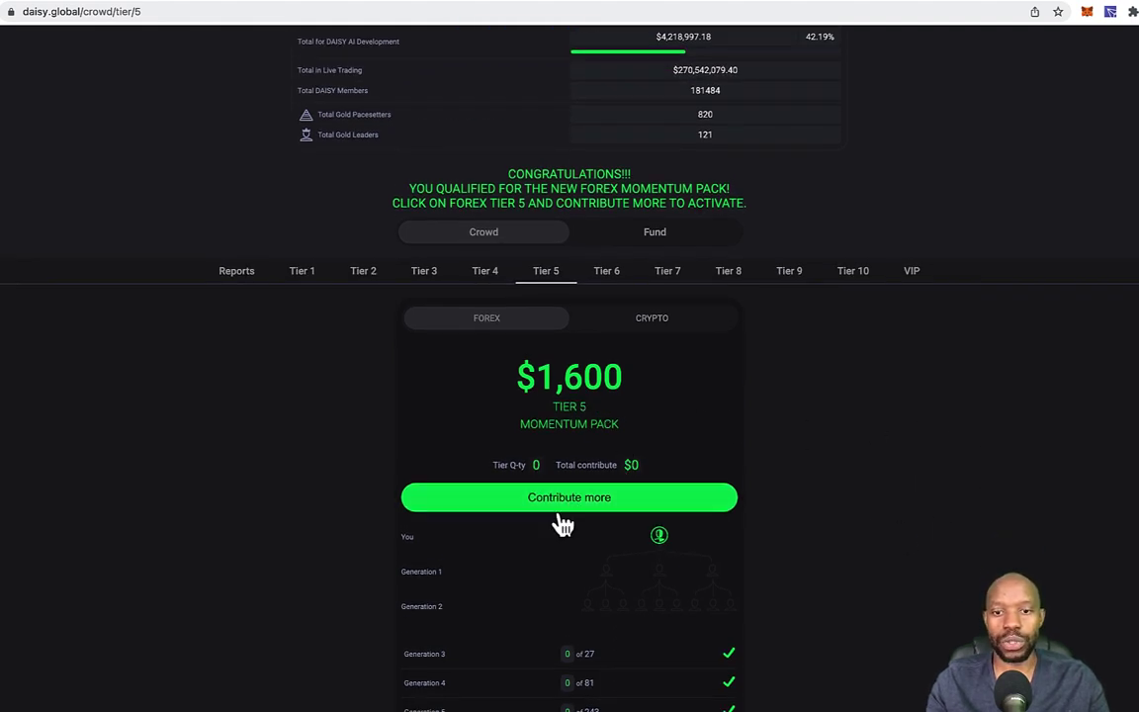
scroll(807, 486, "up", 1)
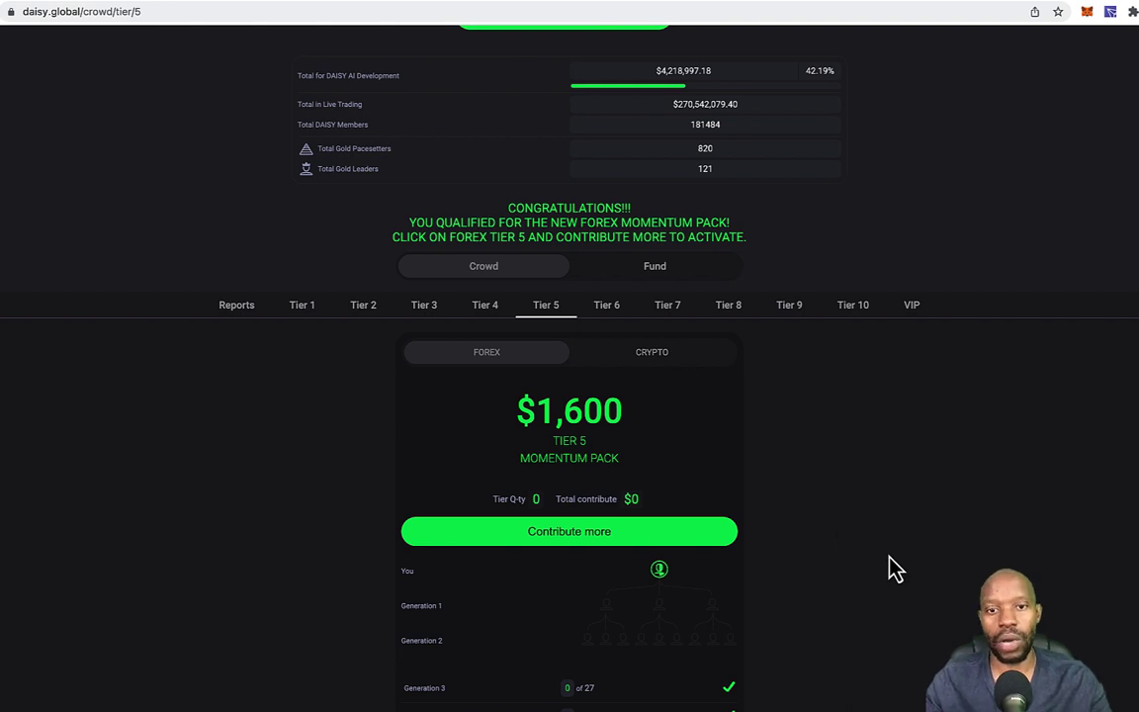
scroll(890, 565, "down", 3)
scroll(891, 565, "up", 4)
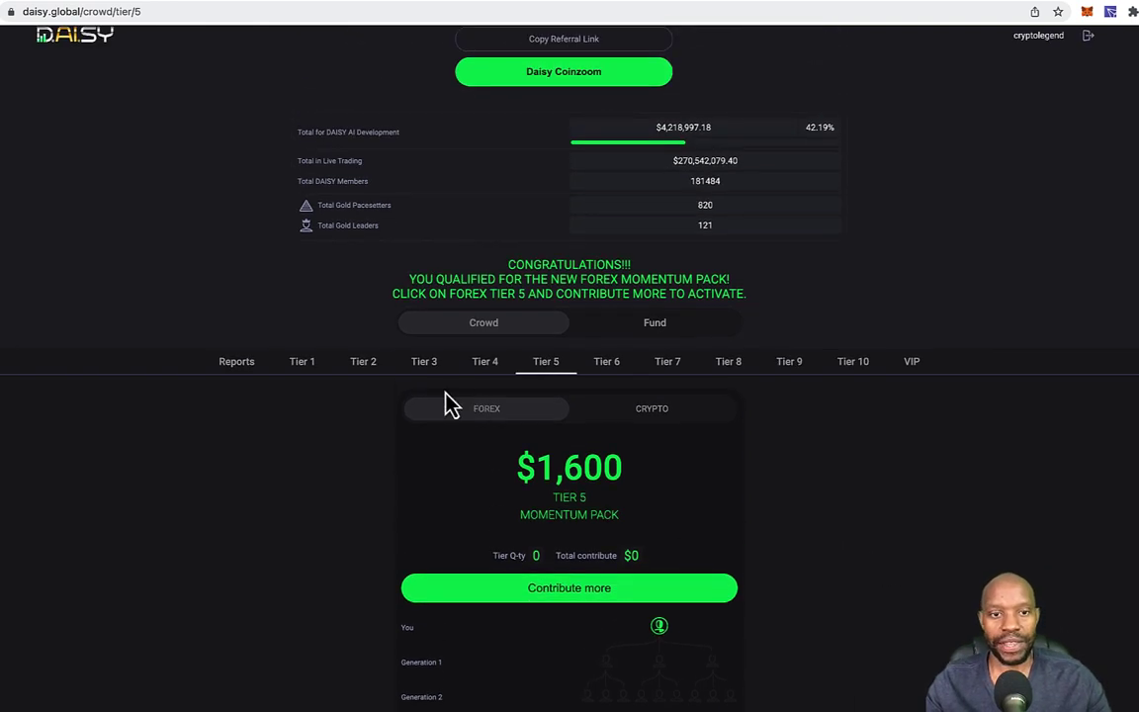
- Check the Total Reports overview showing Tier 5 and a $1,400.00 current contribution
left_click(235, 365)
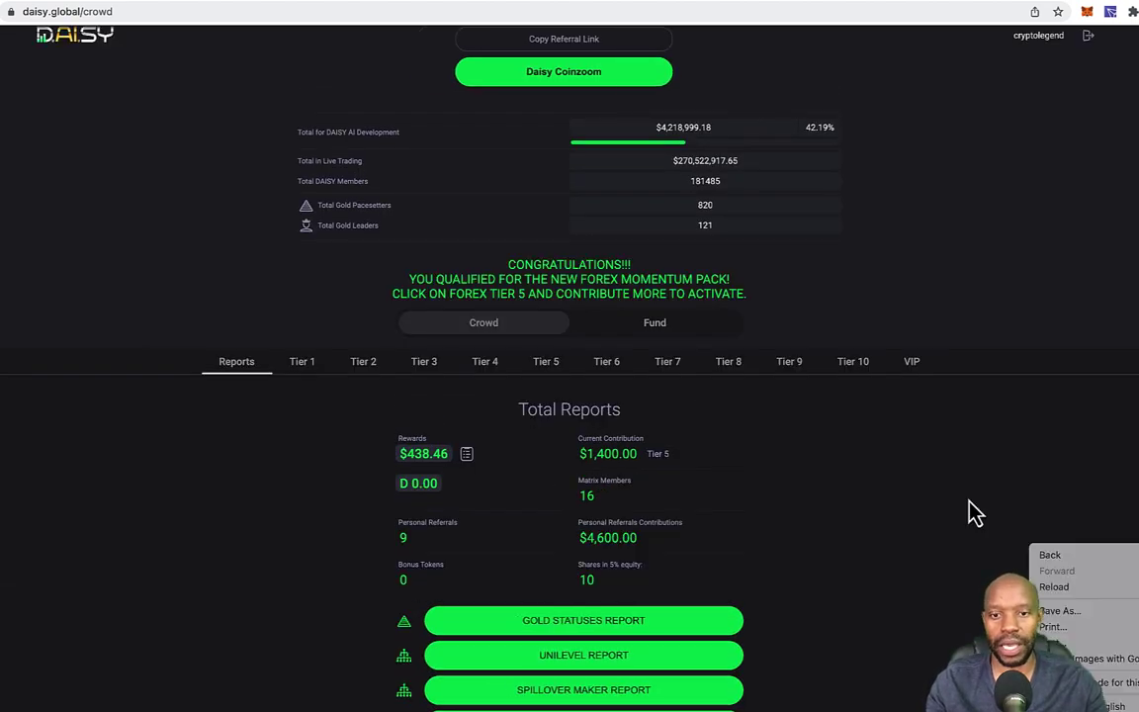
left_click_drag(692, 463, 633, 460)
left_click(767, 483)
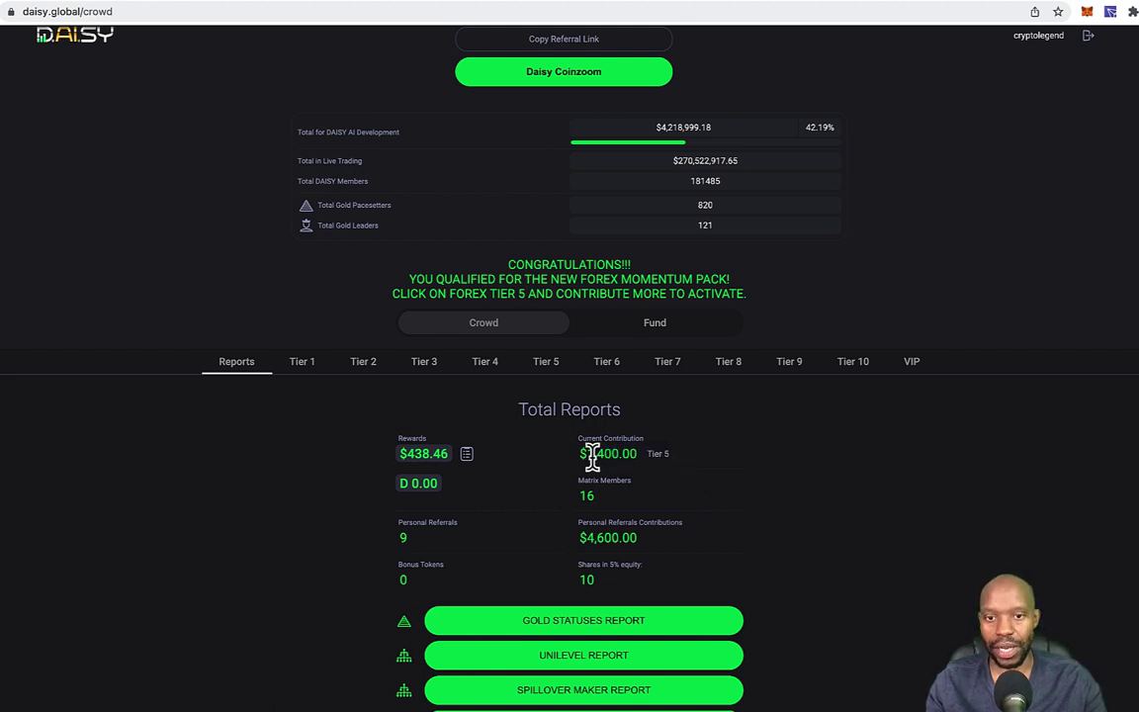
left_click_drag(643, 471, 588, 465)
left_click(689, 465)
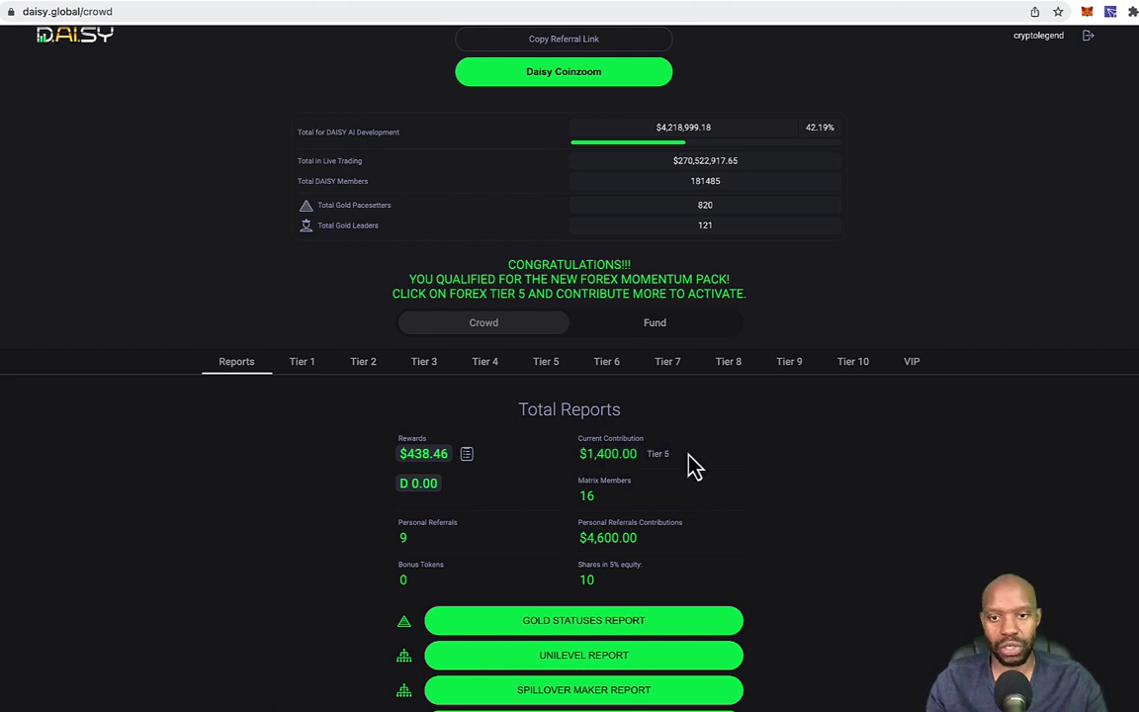
- Reload the tier pages to confirm Tier 4 shows Tier Q-ty 1, ending on Tier 5
left_click(553, 374)
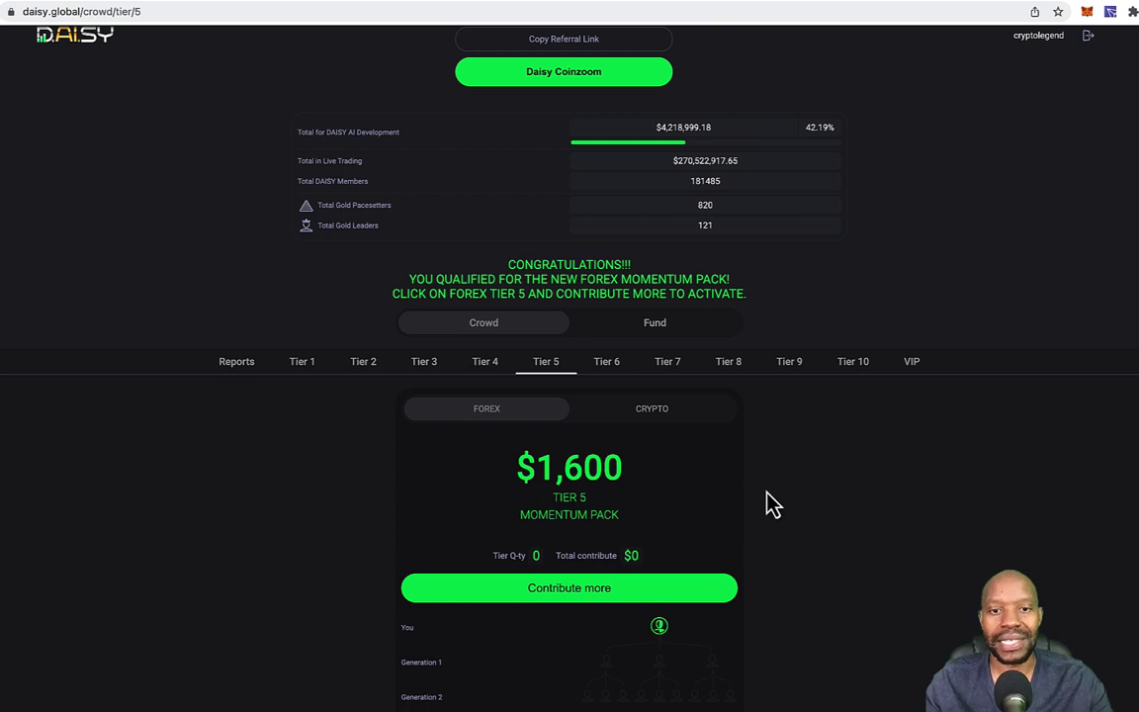
left_click(486, 364)
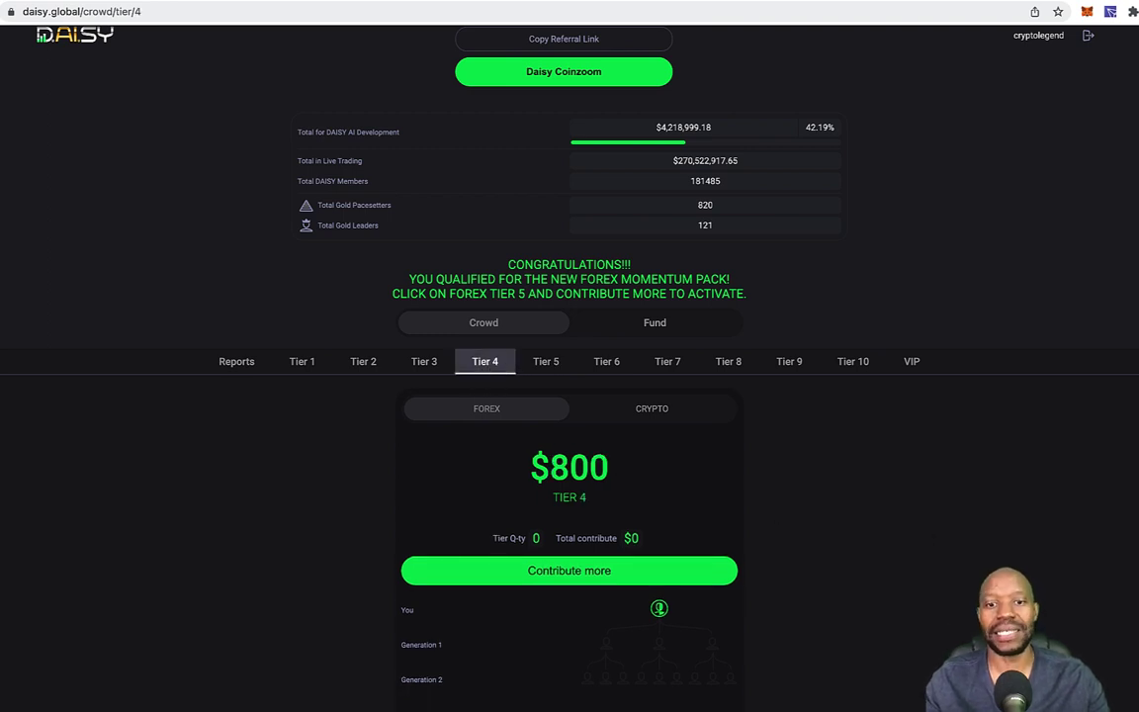
scroll(572, 529, "down", 2)
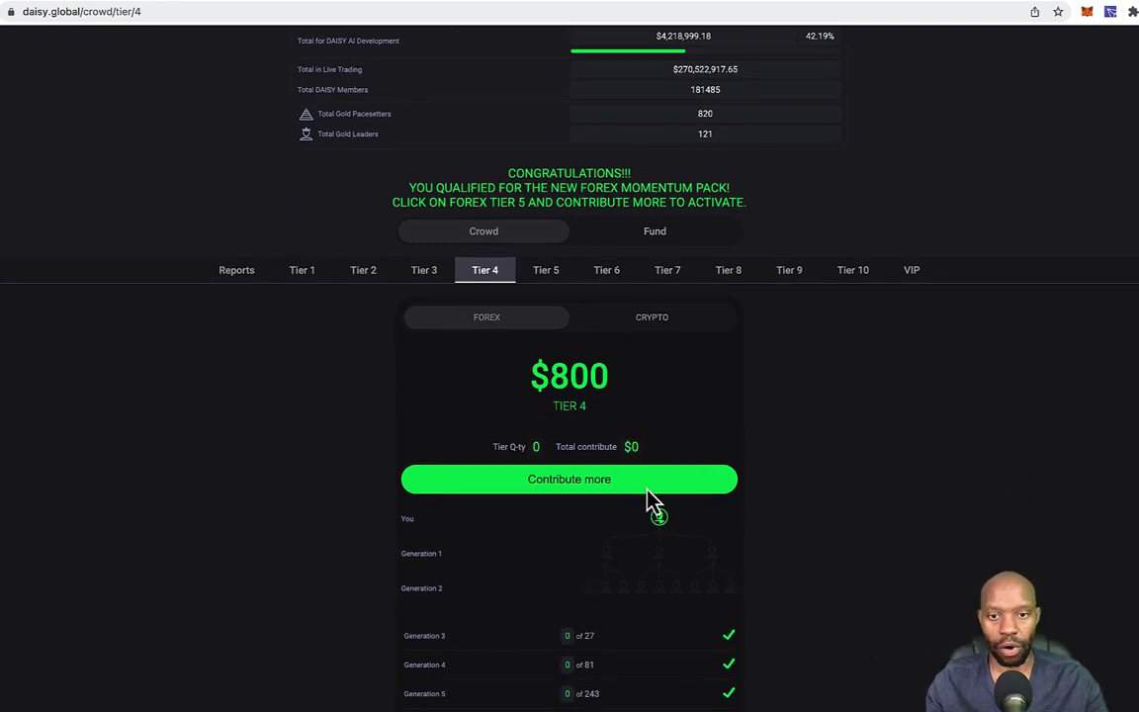
scroll(787, 470, "up", 3)
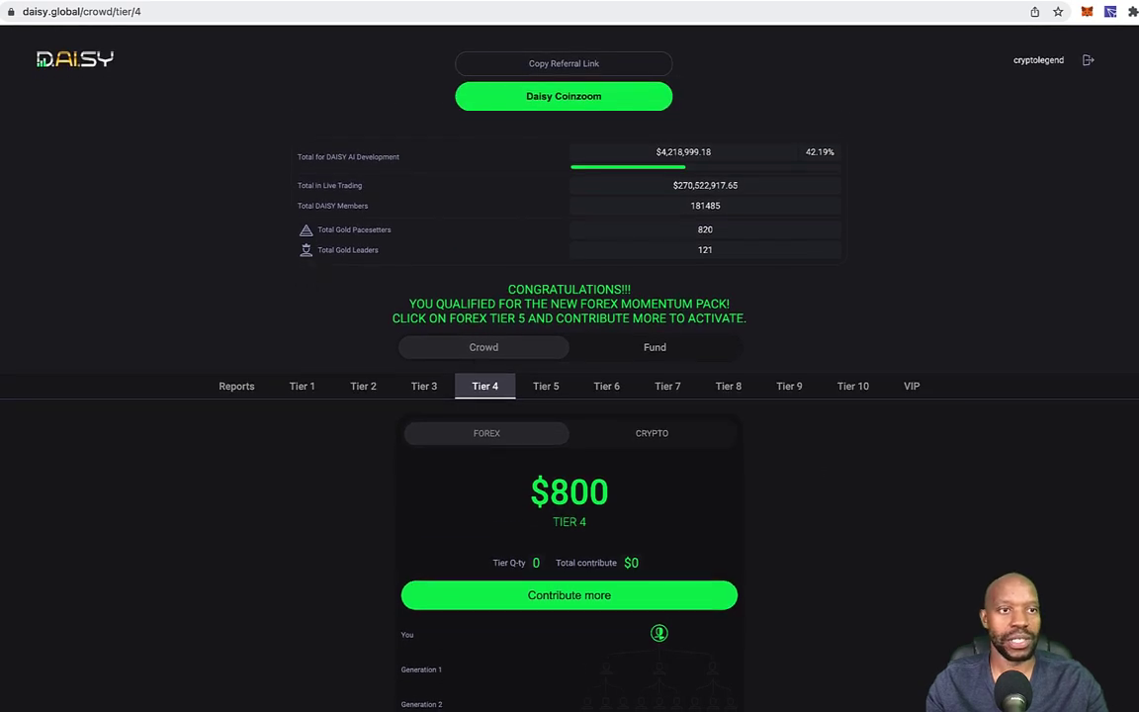
left_click(489, 590)
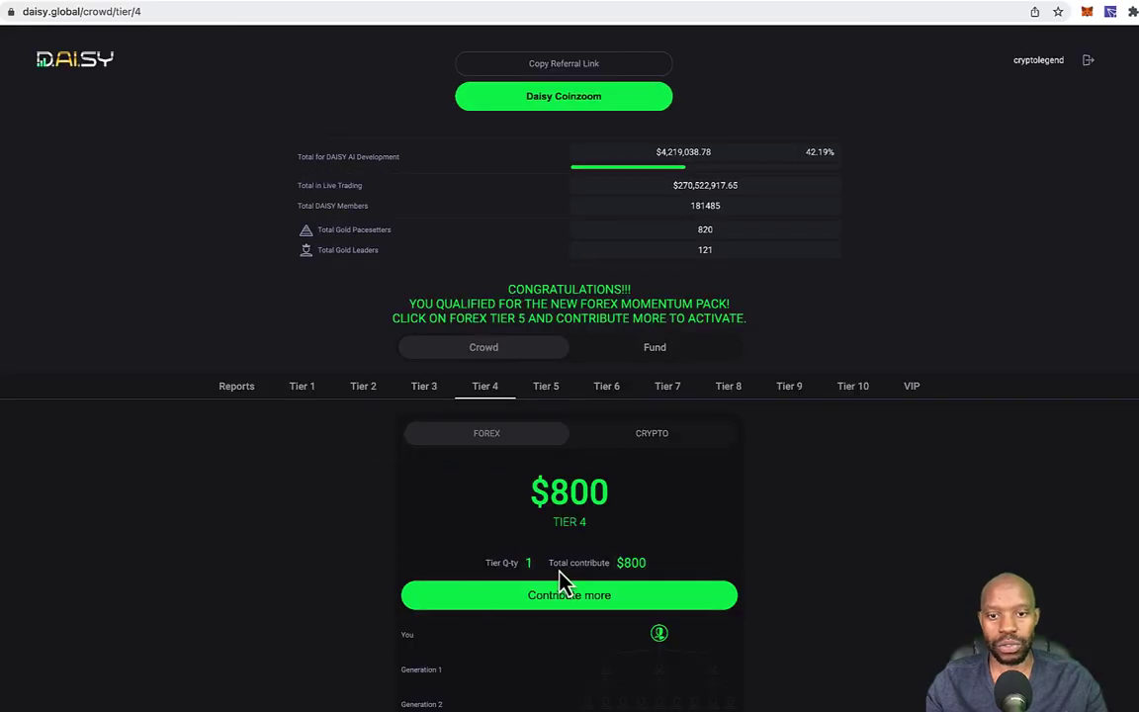
left_click_drag(483, 567, 552, 584)
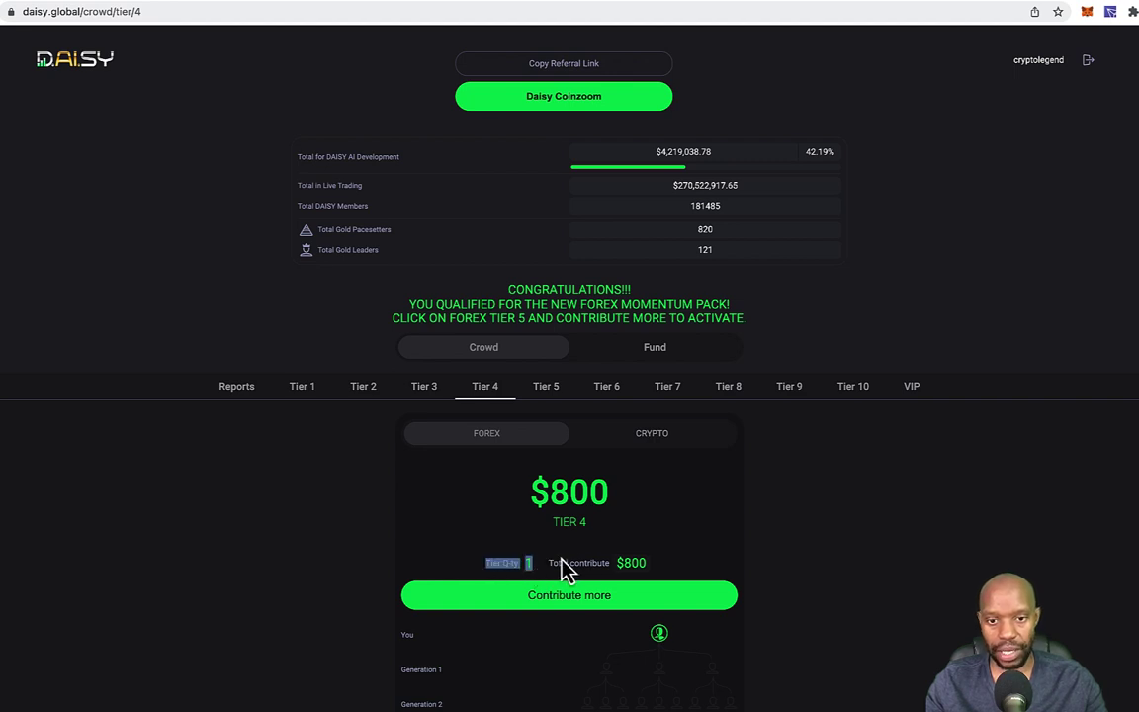
left_click(557, 567)
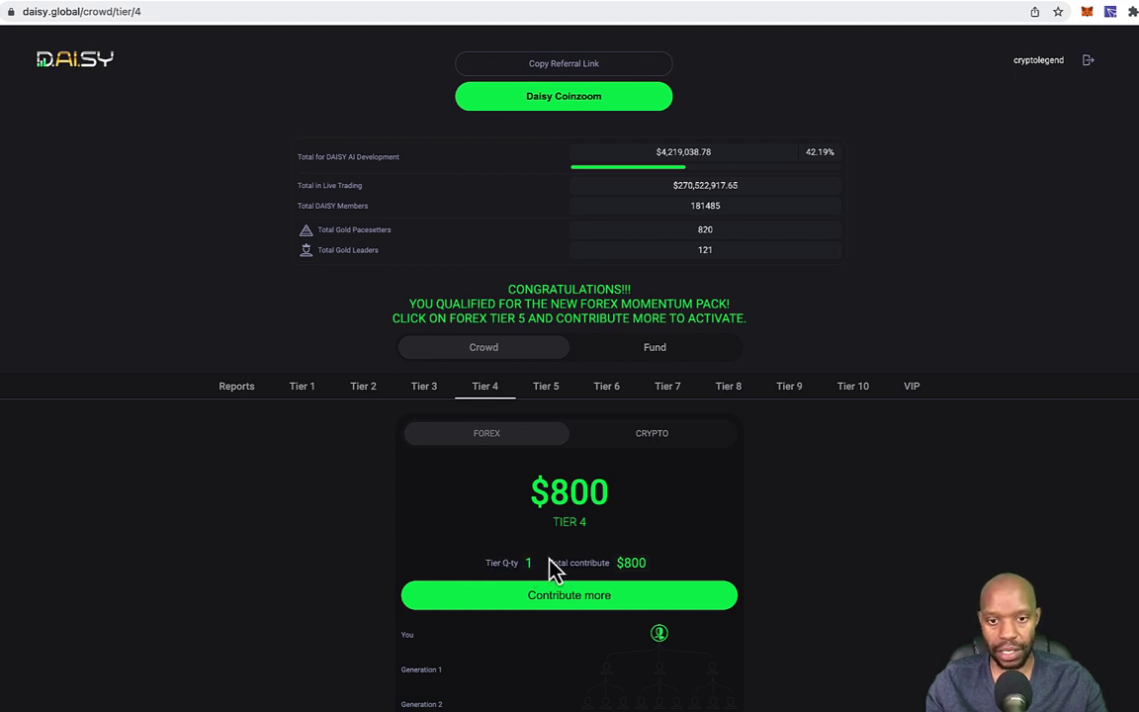
left_click(546, 390)
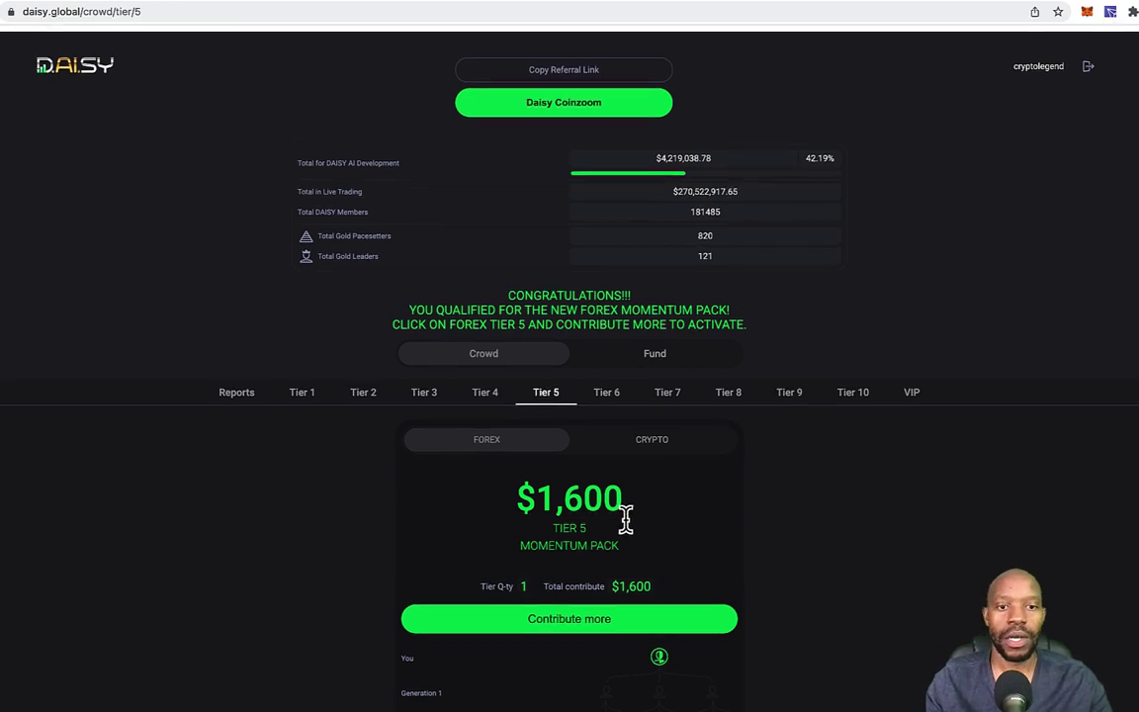
- Confirm Total Reports lists a $3,800.00 current contribution at Tier 5
left_click(240, 393)
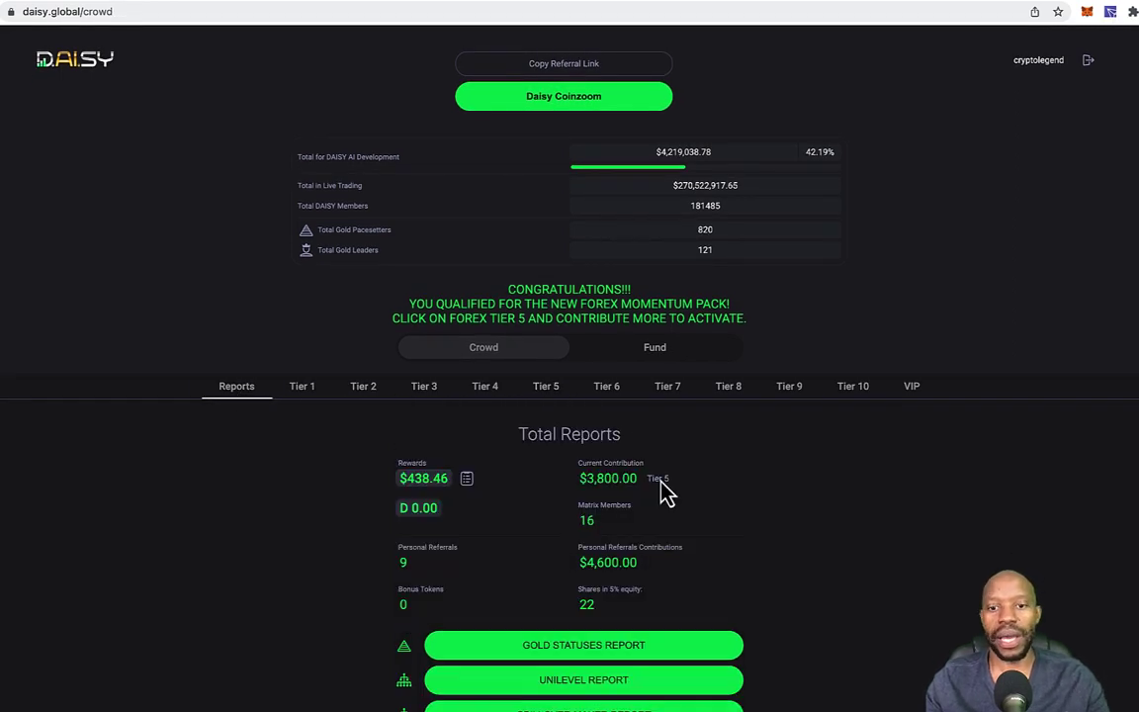
left_click_drag(692, 480, 579, 480)
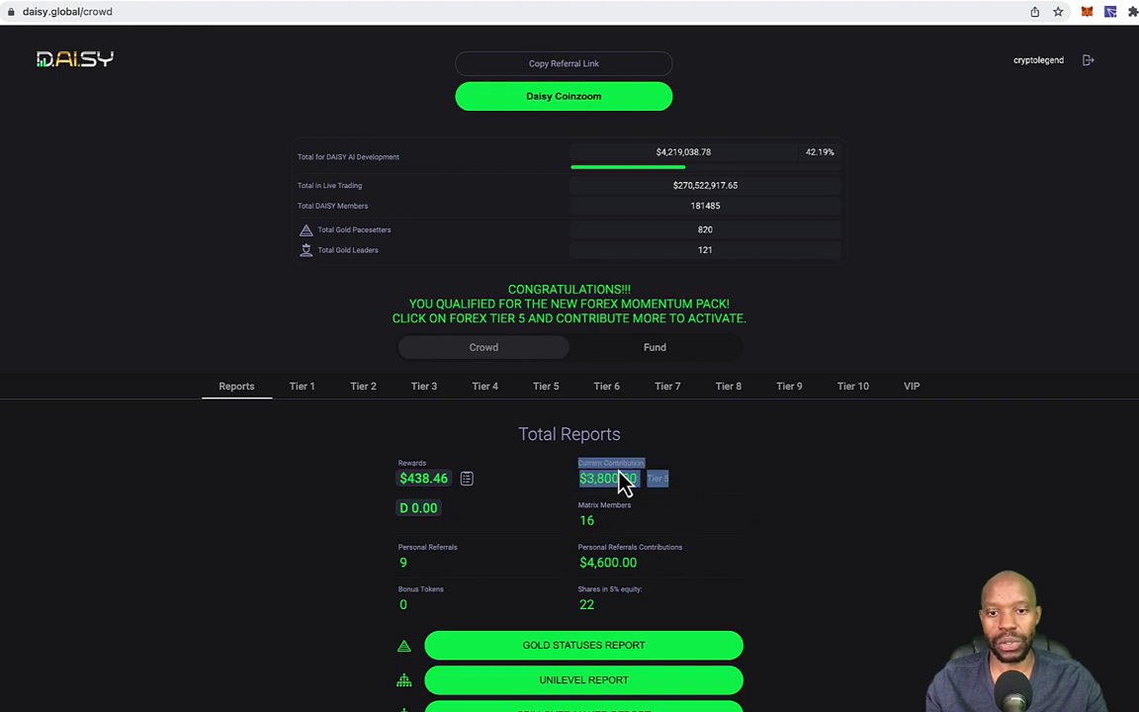
left_click(796, 499)
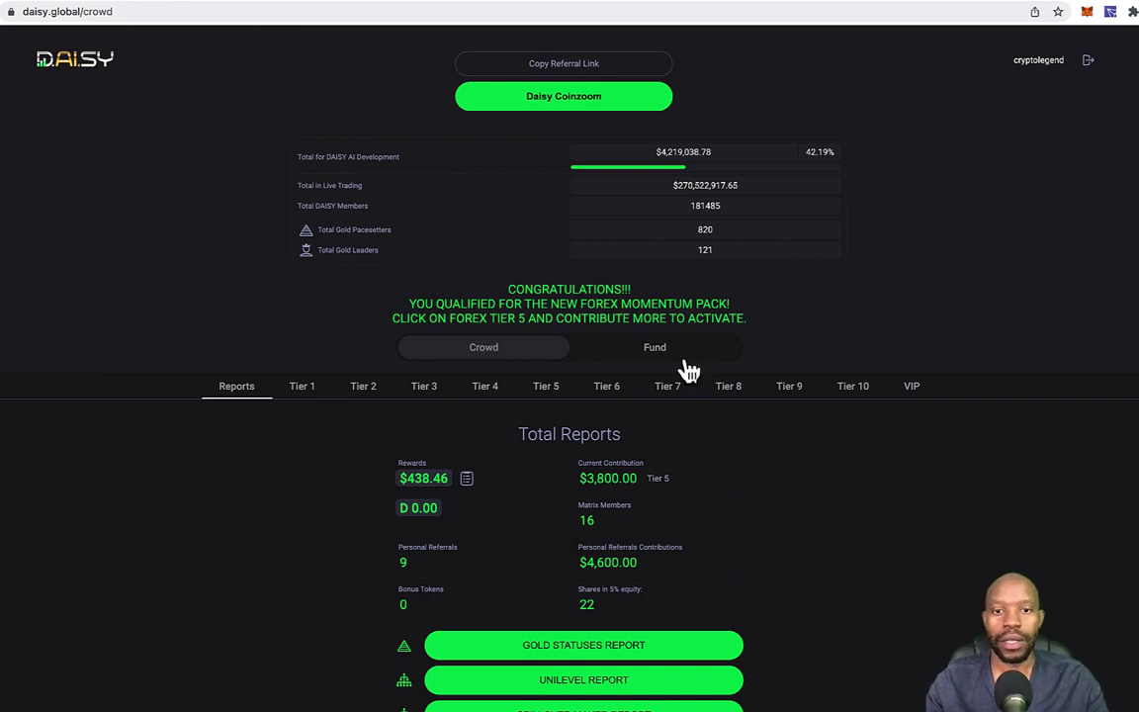
left_click(654, 350)
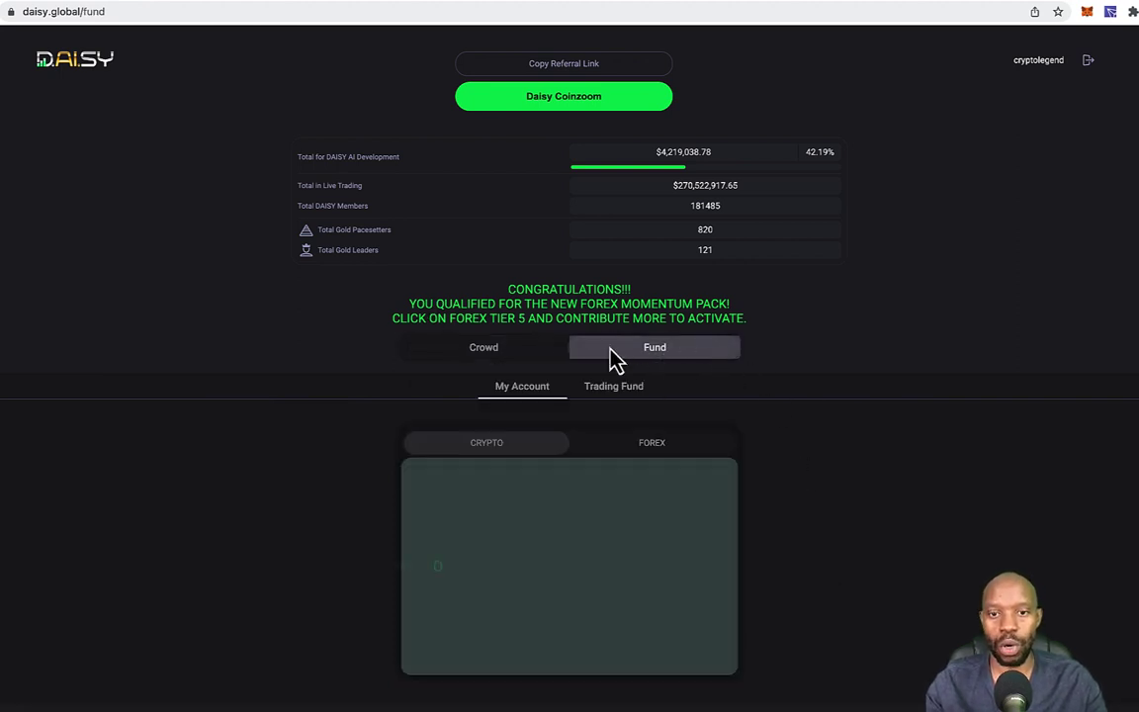
left_click(665, 450)
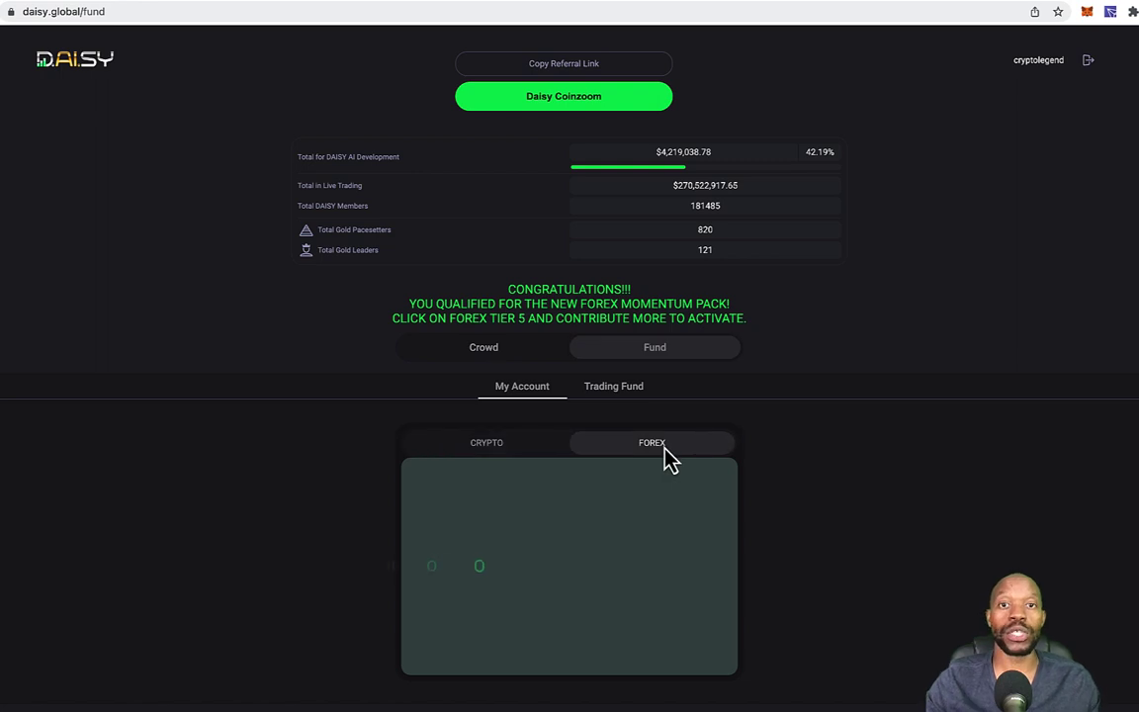
scroll(666, 454, "down", 1)
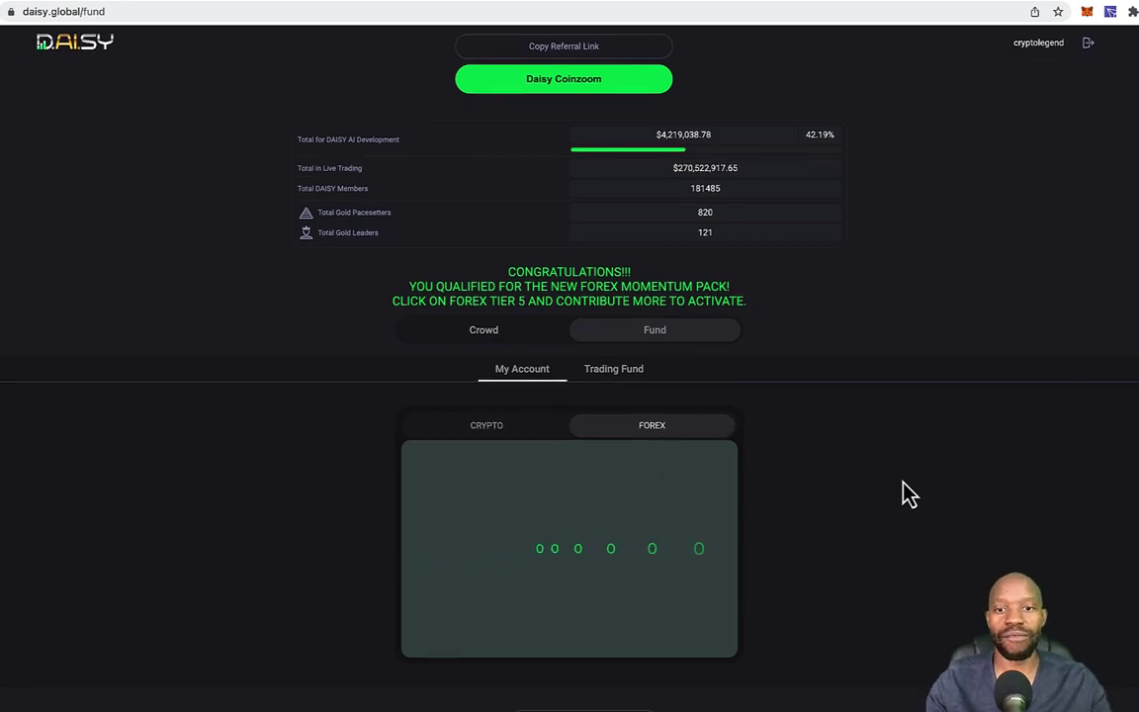
scroll(903, 491, "down", 1)
scroll(903, 490, "down", 2)
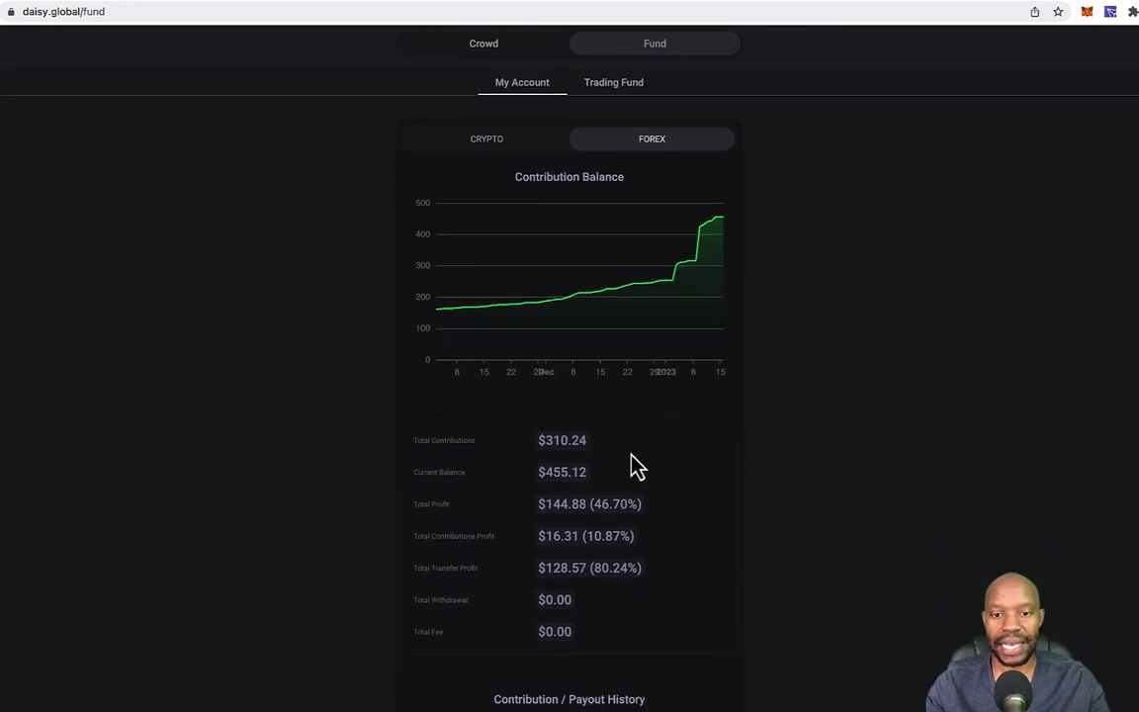
scroll(888, 557, "down", 1)
scroll(736, 541, "down", 1)
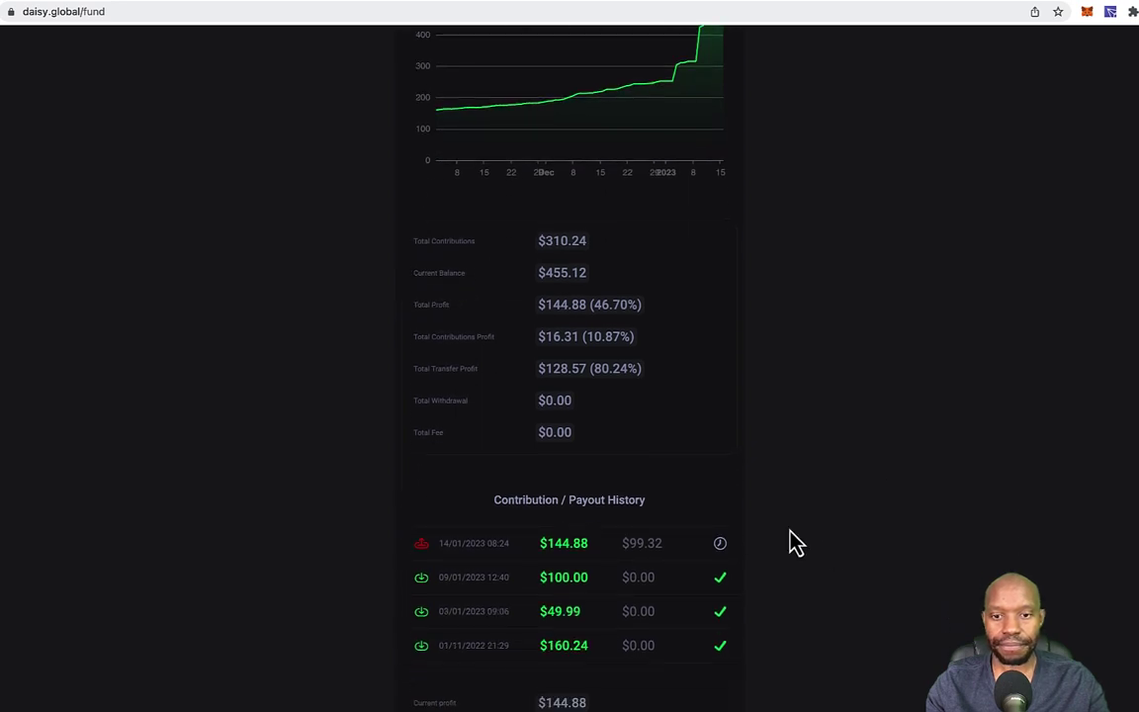
scroll(809, 572, "down", 1)
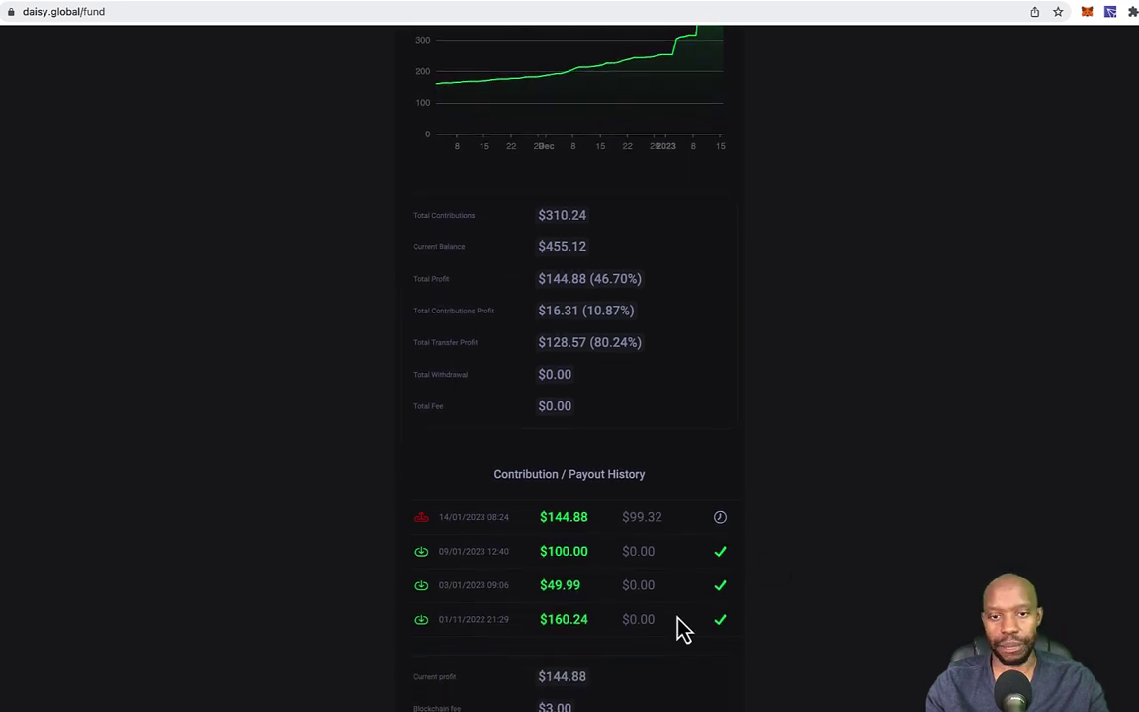
scroll(820, 463, "up", 1)
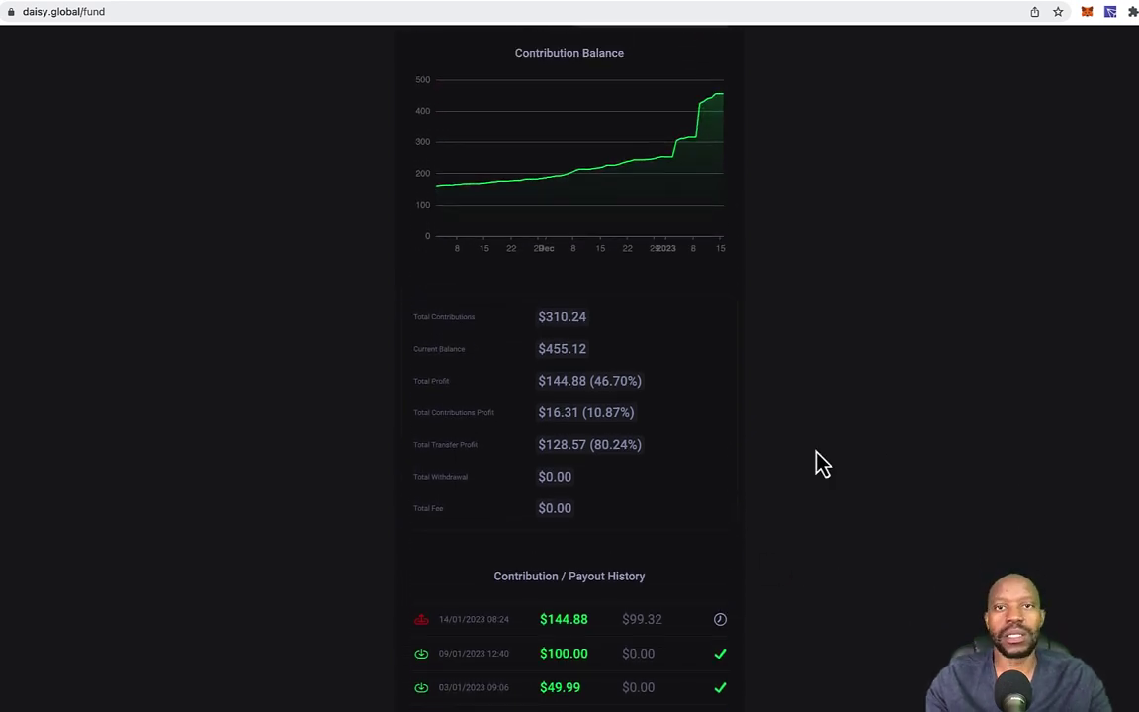
scroll(819, 463, "down", 2)
scroll(472, 494, "up", 1)
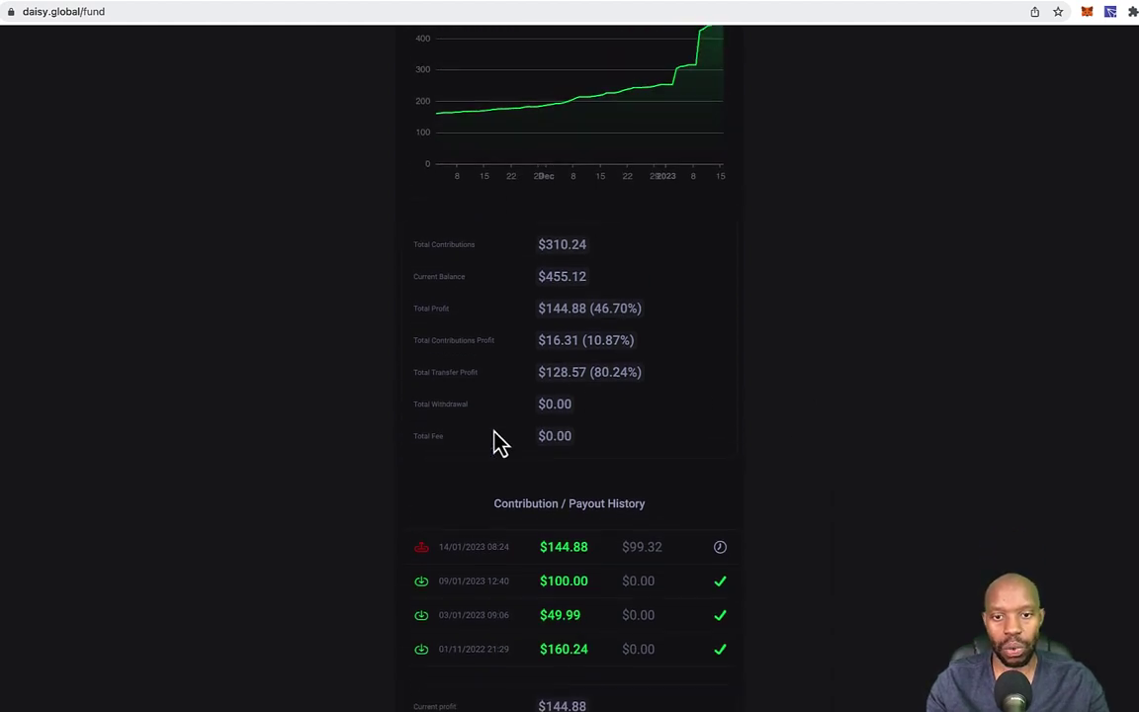
scroll(629, 481, "up", 1)
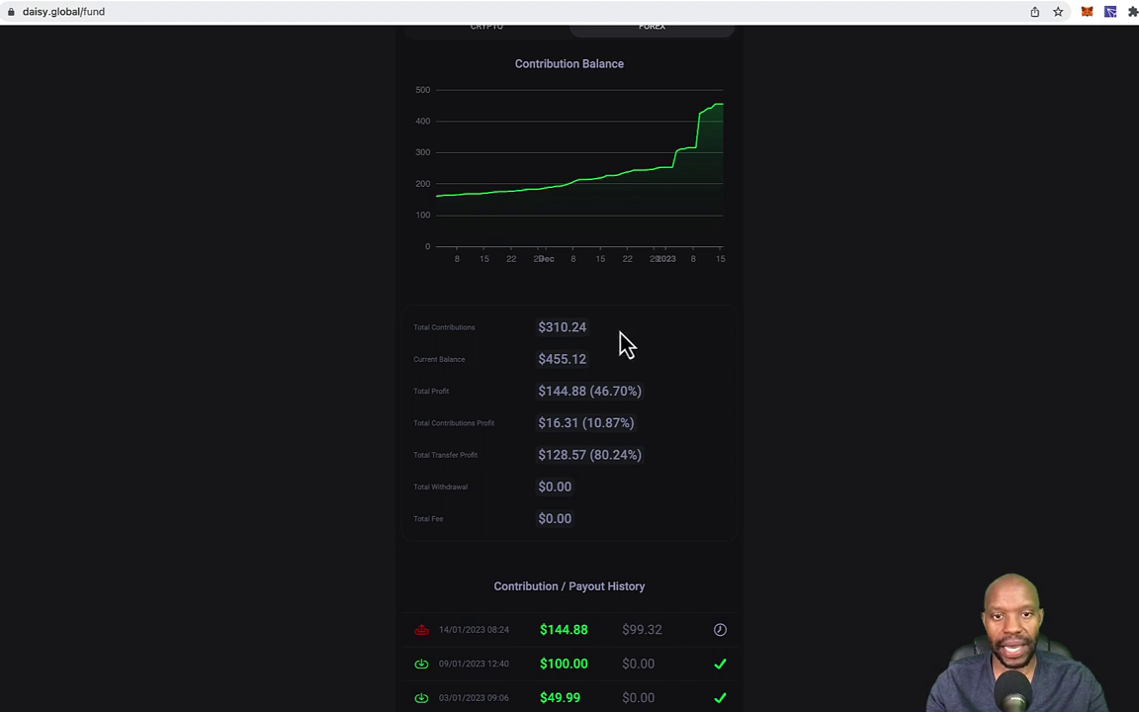
scroll(608, 343, "up", 3)
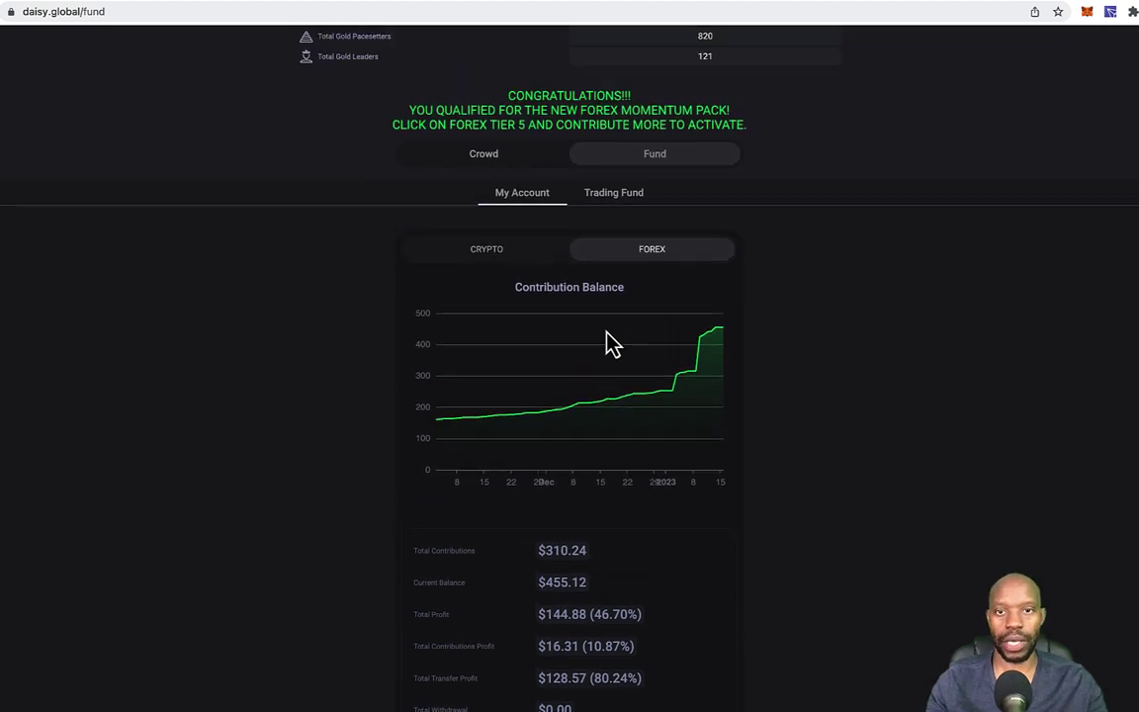
scroll(940, 472, "up", 2)
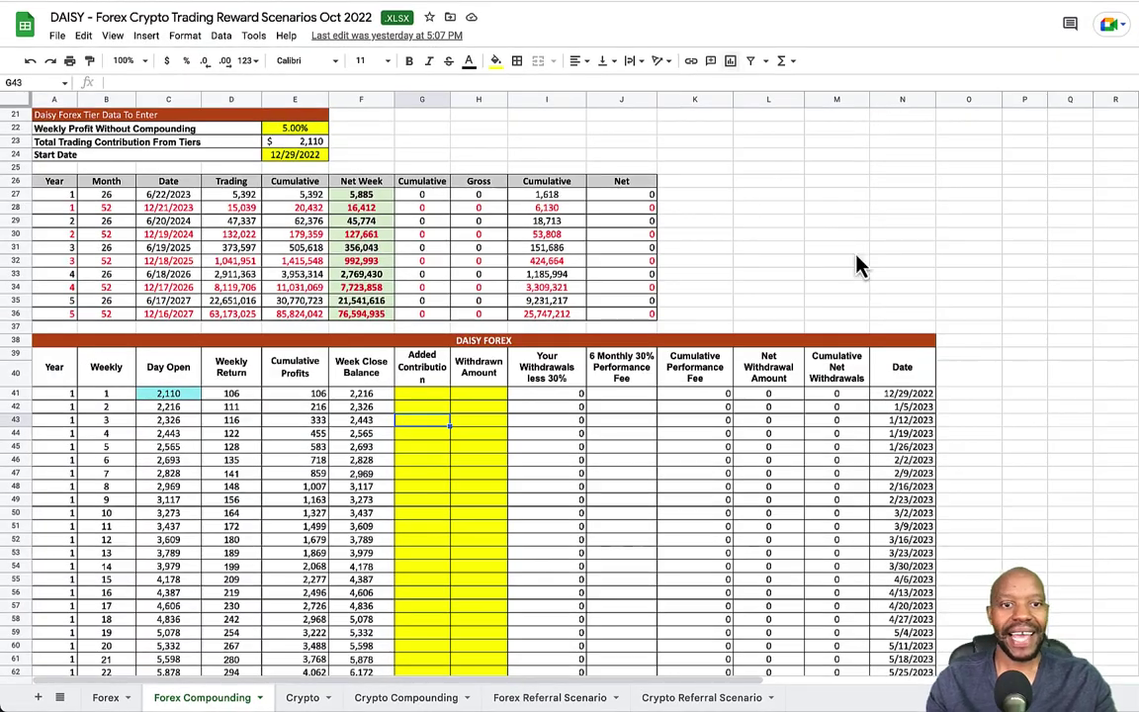
scroll(1099, 432, "up", 2)
scroll(1017, 361, "up", 4)
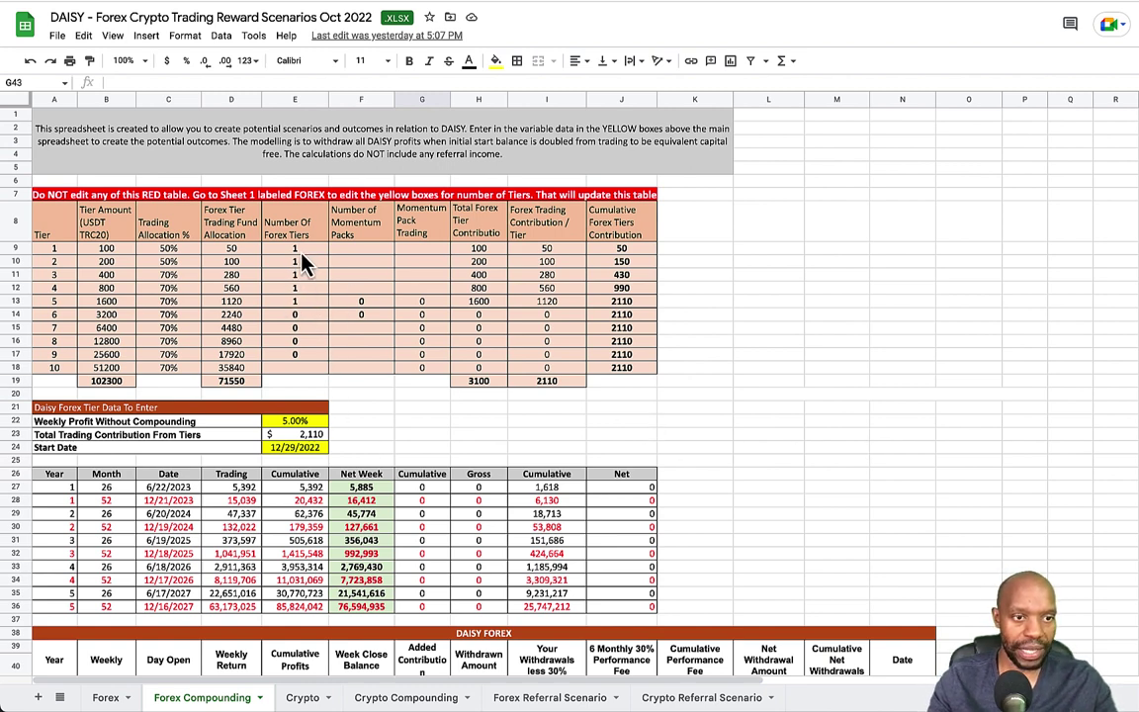
left_click(293, 307)
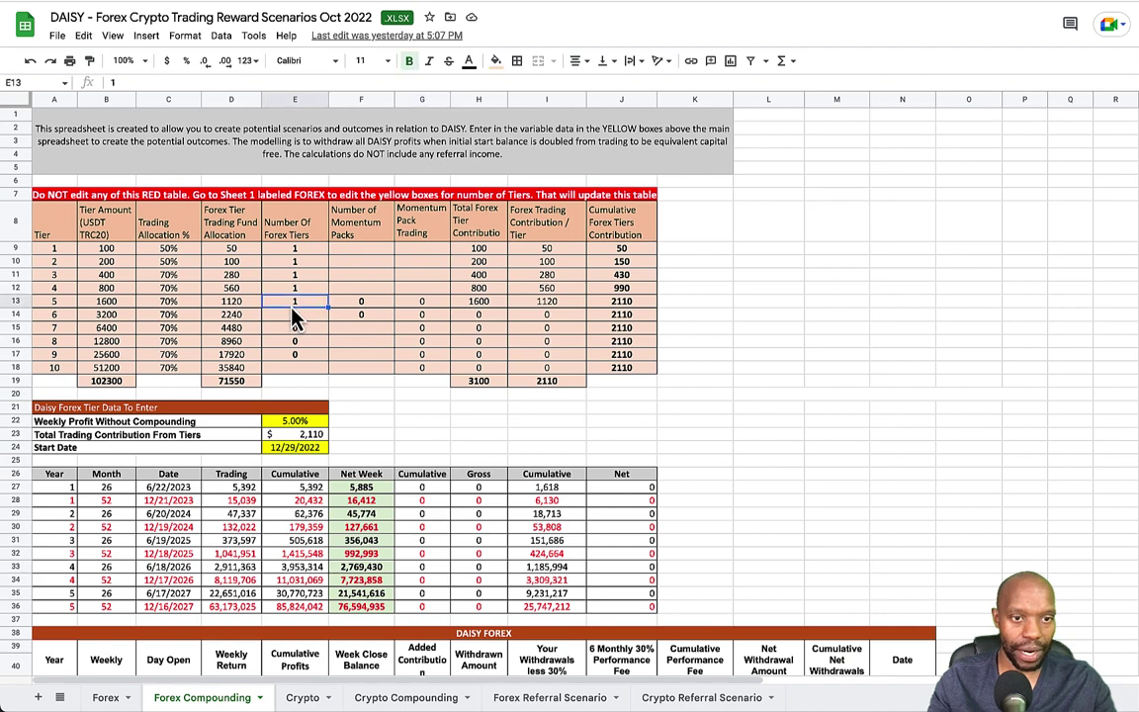
scroll(856, 405, "down", 1)
scroll(855, 405, "down", 2)
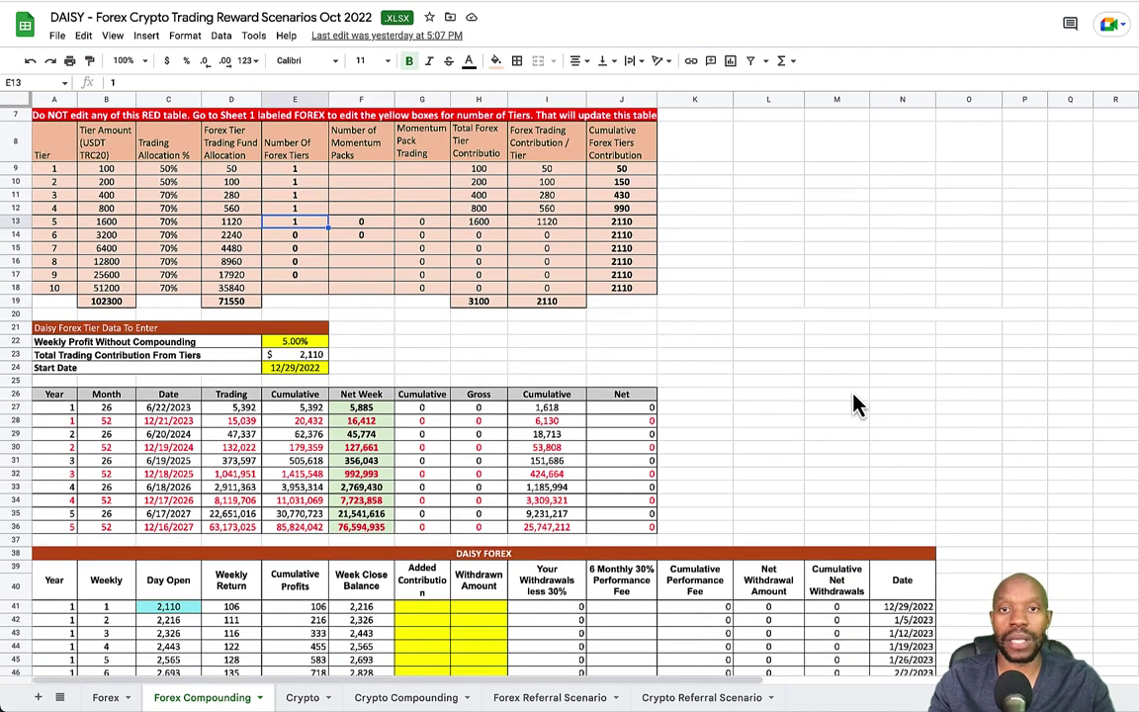
scroll(855, 406, "down", 5)
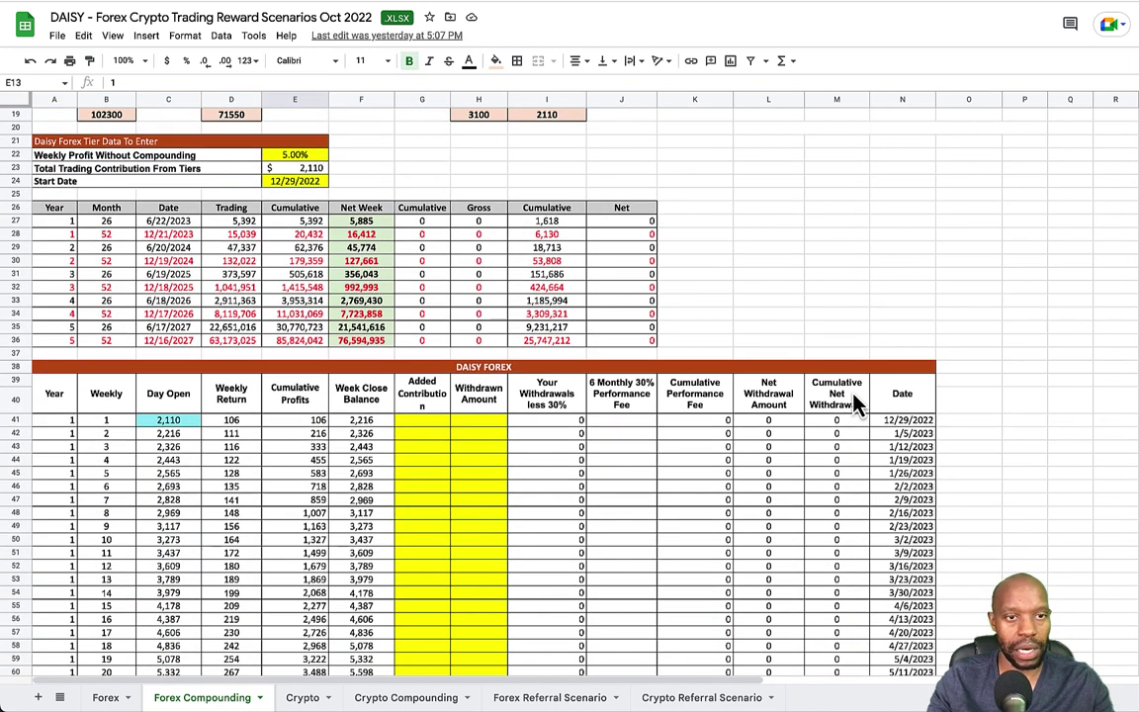
scroll(856, 405, "down", 2)
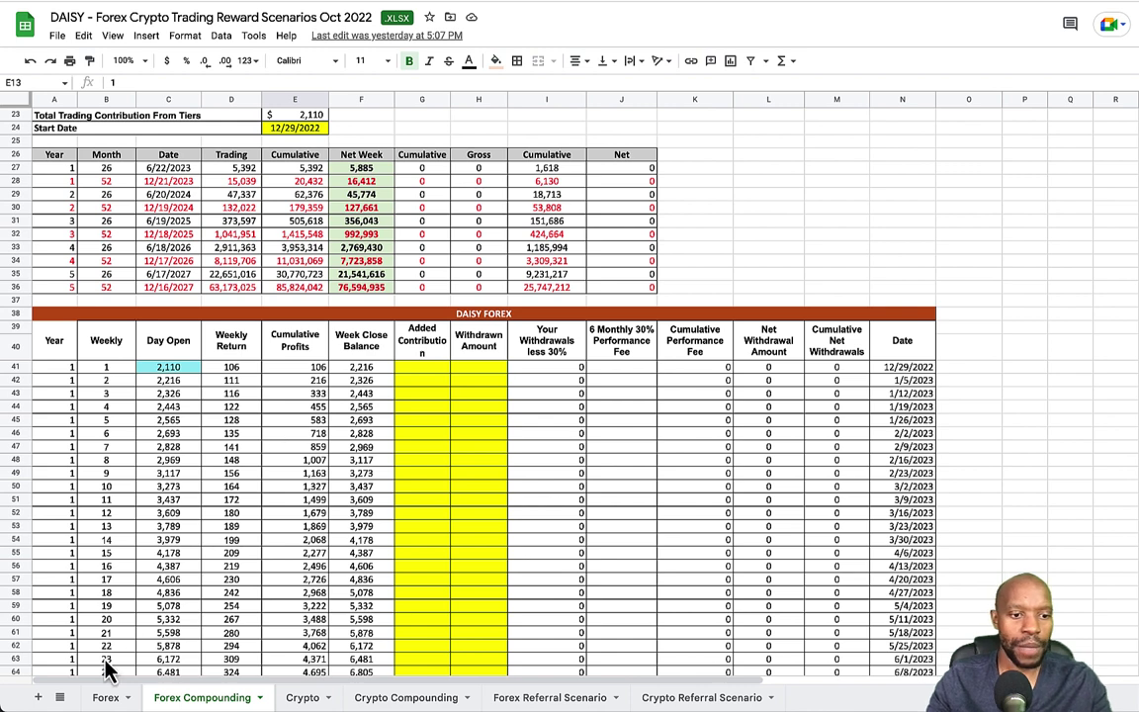
- On the Forex sheet, inspect the formulas for the 422 fee, 30% rate and net withdrawable rewards
left_click(107, 699)
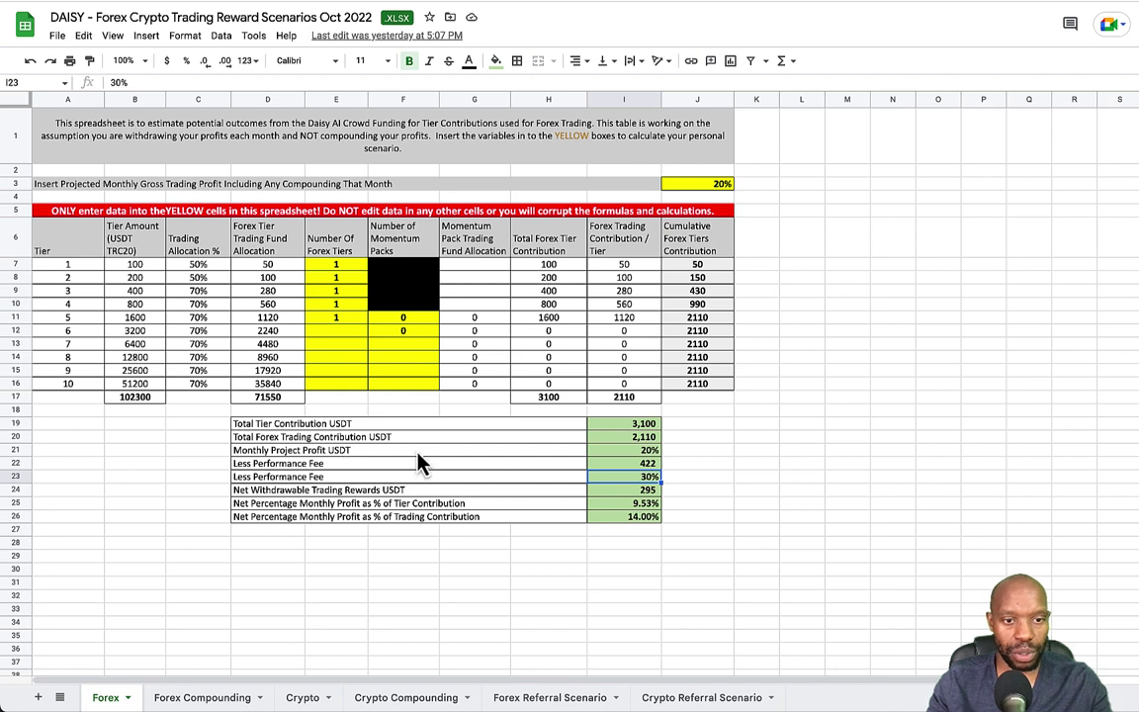
left_click(648, 463)
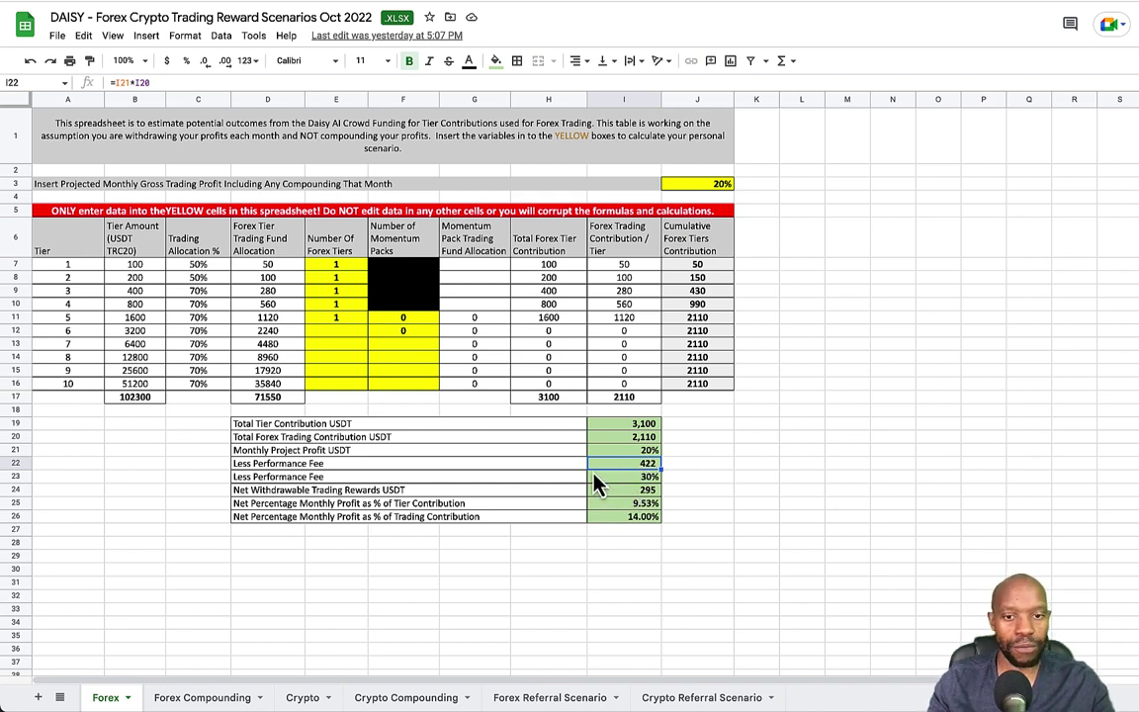
left_click(641, 481)
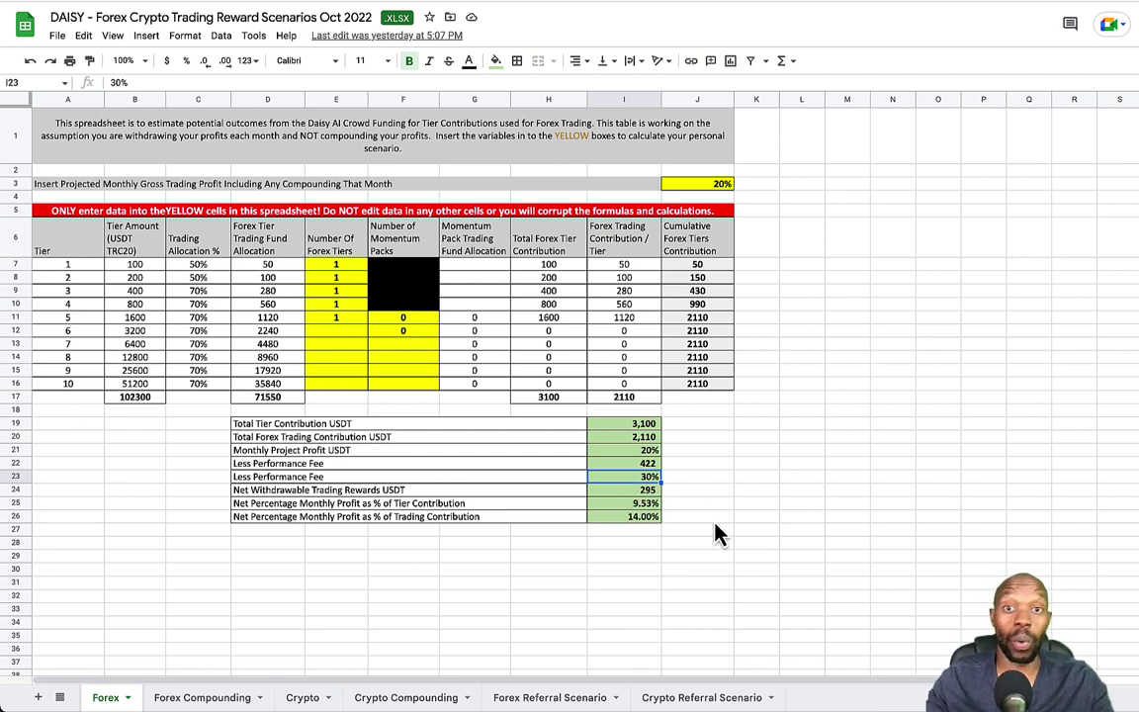
left_click(644, 492)
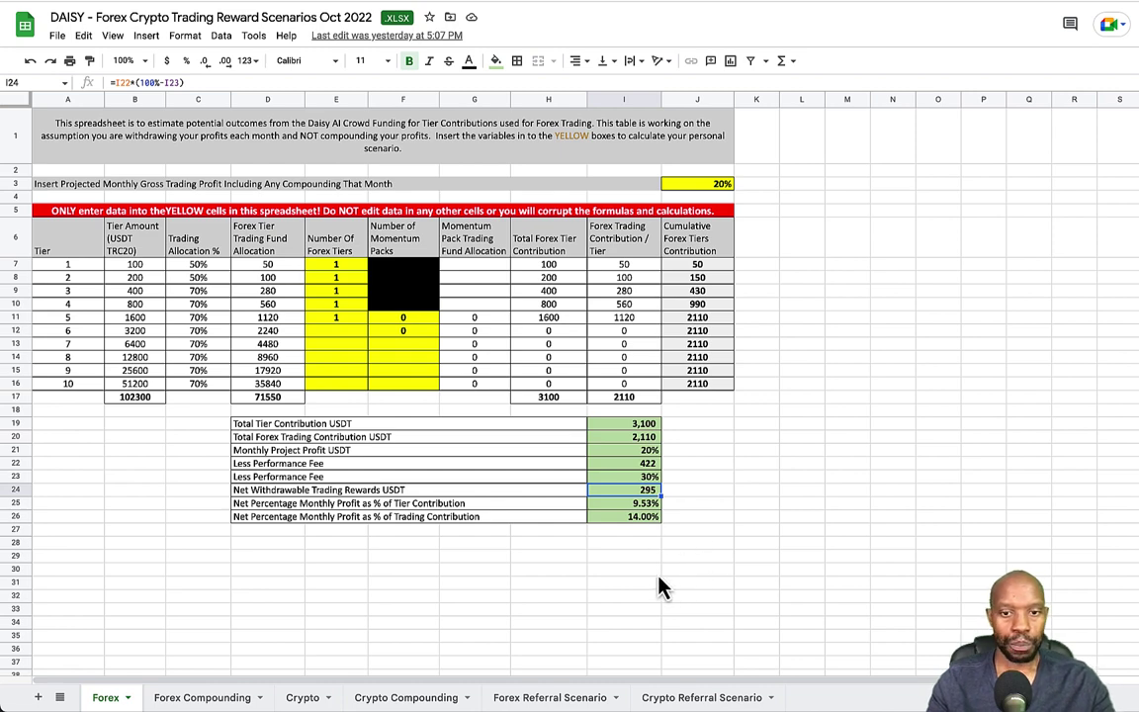
- Switch to the Forex Compounding sheet projecting $2,110 to about $6,805 by week 24
left_click(198, 697)
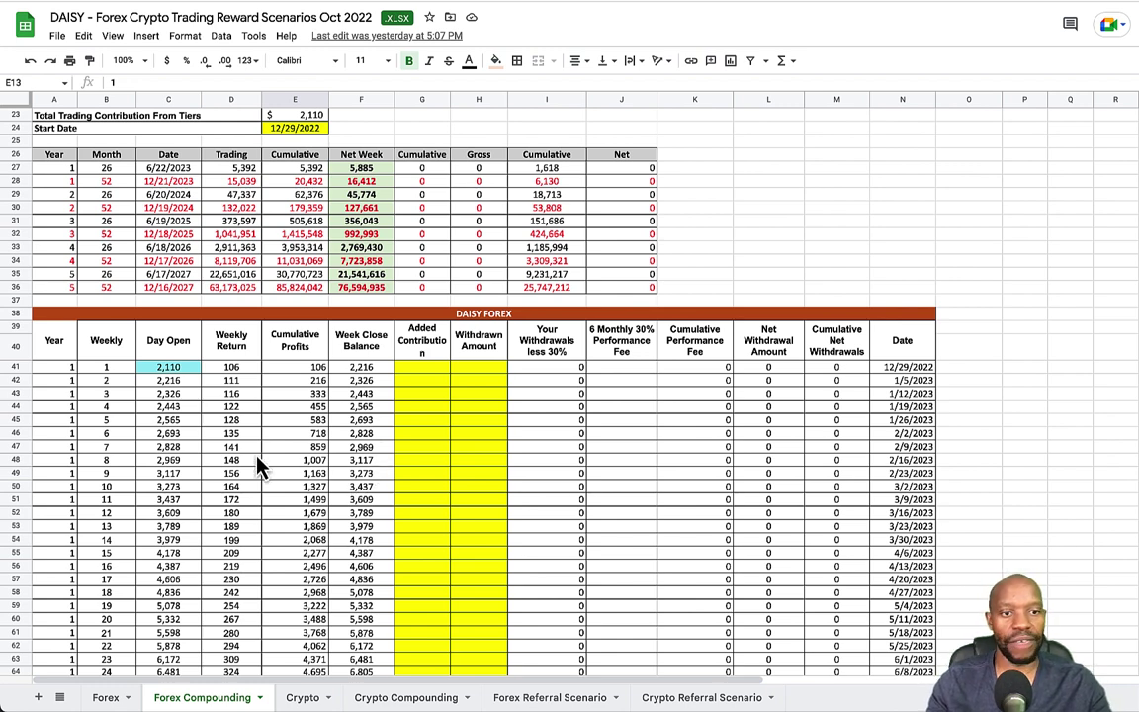
scroll(293, 465, "down", 2)
scroll(292, 465, "up", 5)
scroll(290, 458, "up", 3)
scroll(290, 458, "down", 8)
scroll(291, 458, "down", 1)
scroll(291, 458, "right", 1)
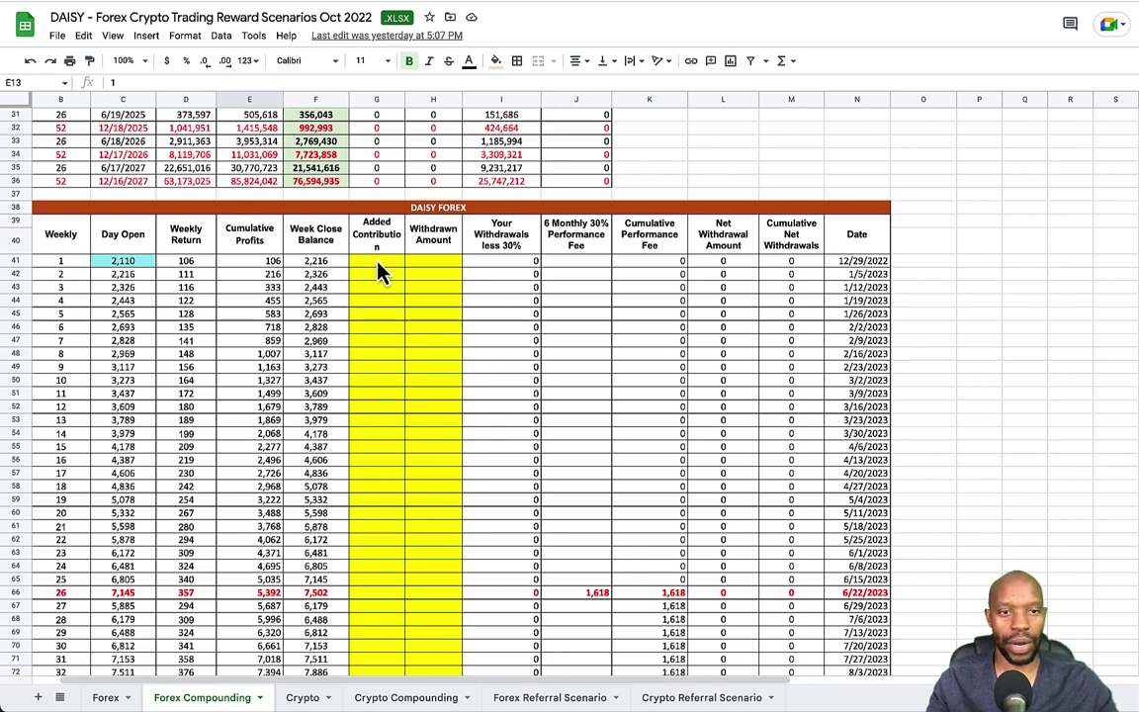
left_click(378, 319)
left_click(382, 332)
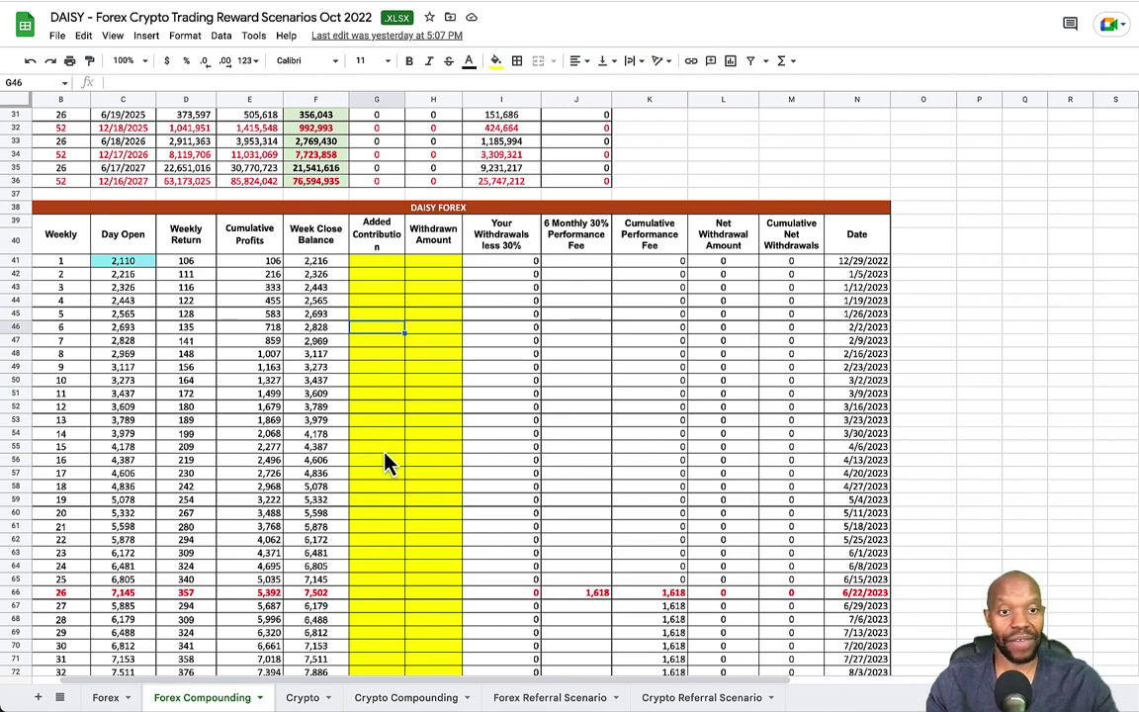
scroll(1111, 470, "up", 2)
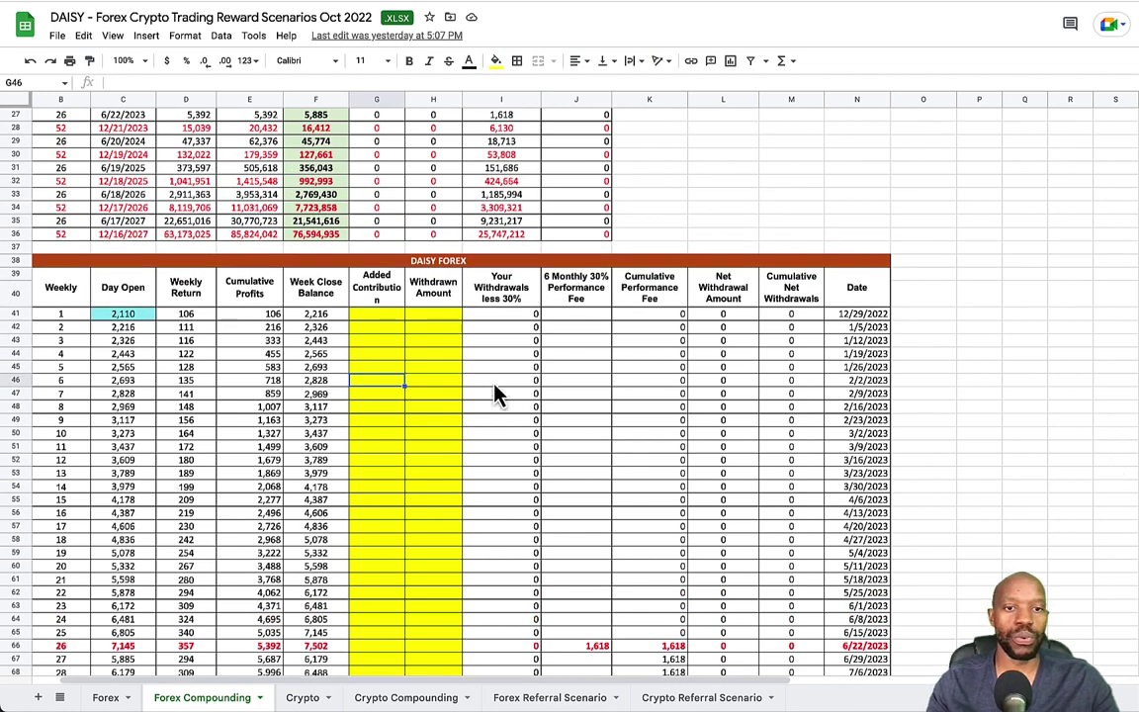
- Enter 500 in week 4's Withdrawn Amount cell (H44), giving a 150 fee and 350 net
left_click(444, 369)
key("Up")
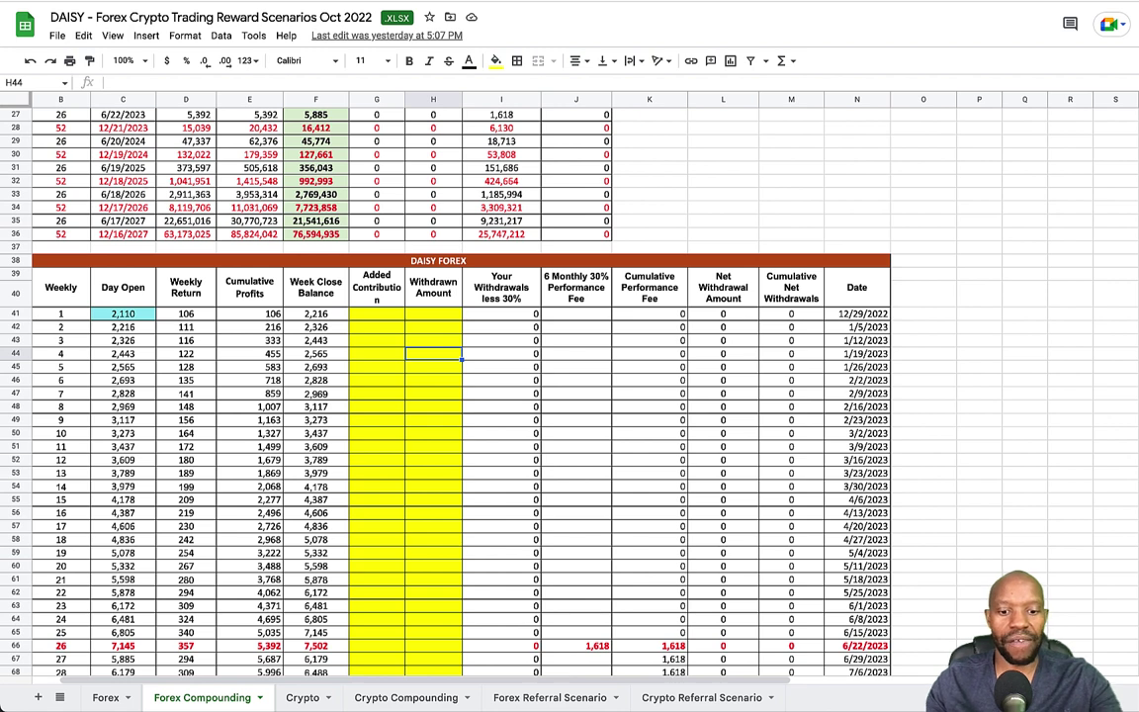
type("500")
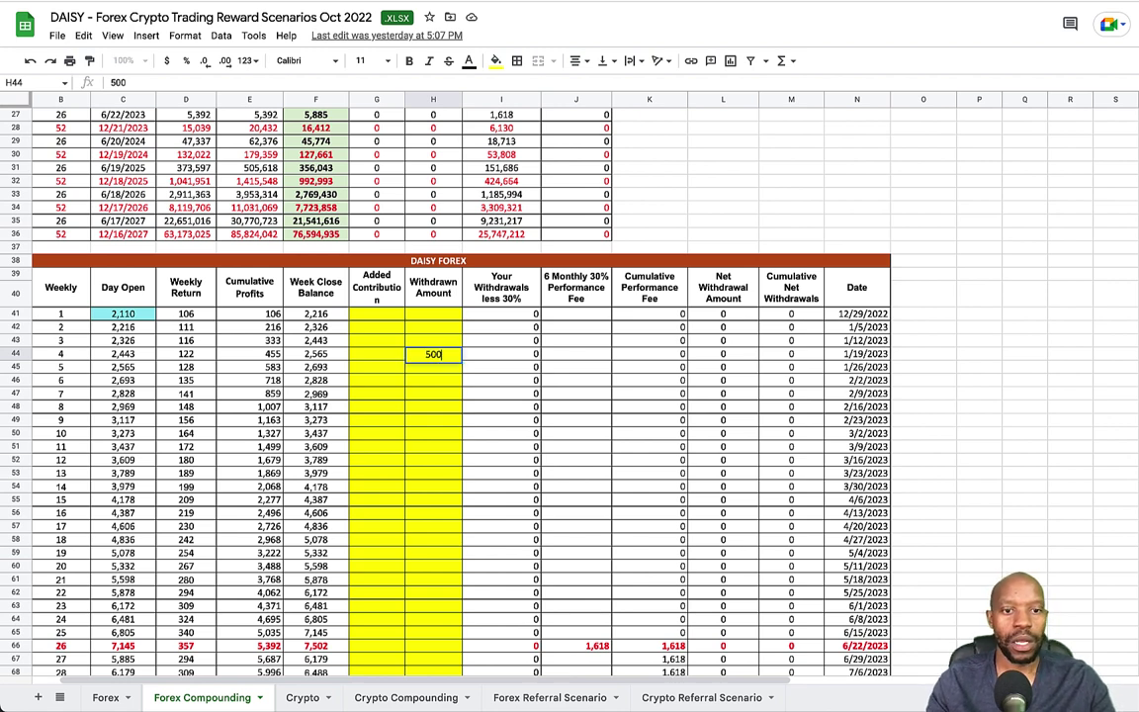
key("Return")
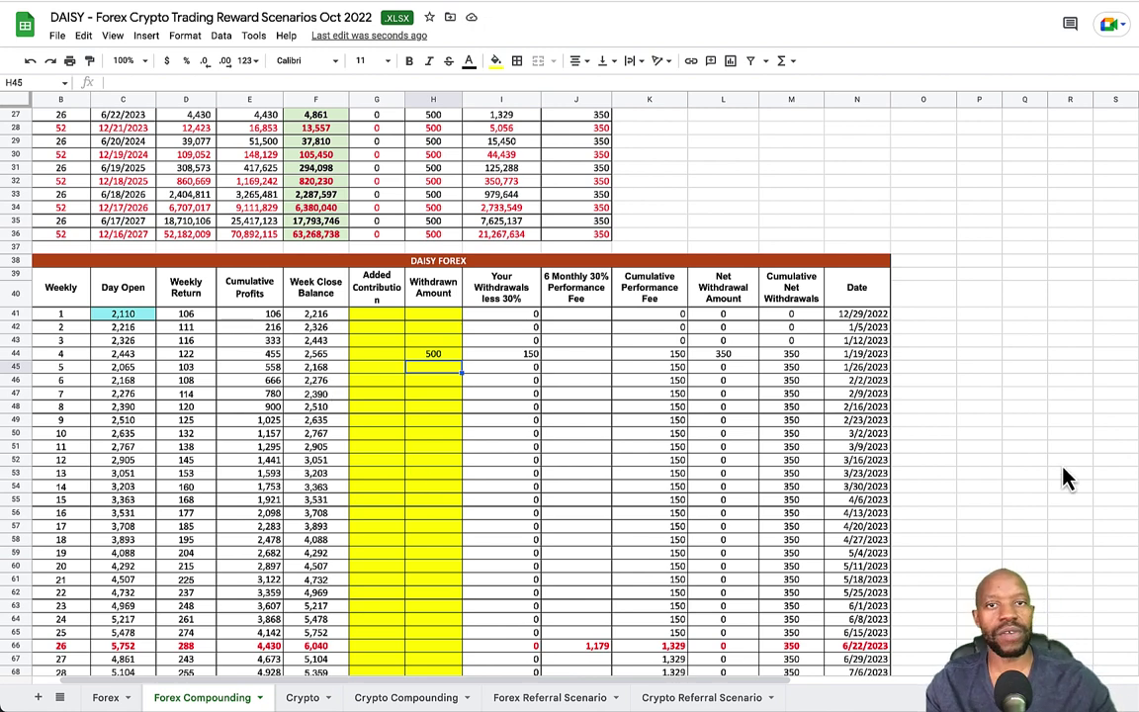
scroll(1066, 479, "up", 2)
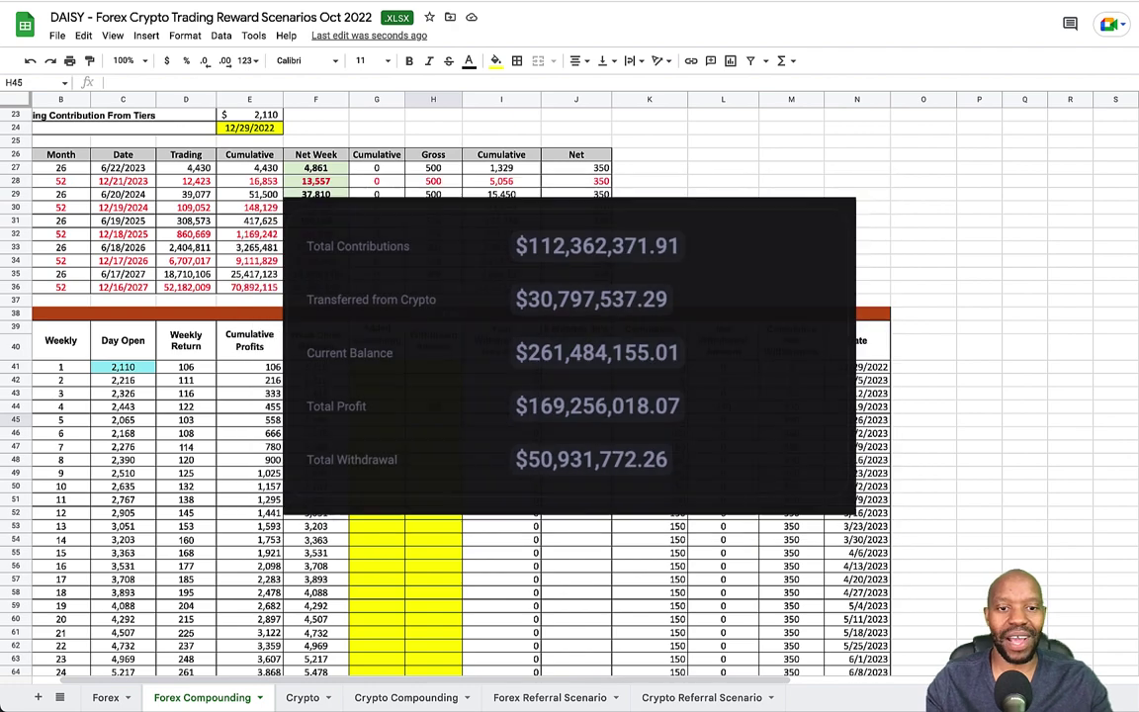
key("Left")
key("Left")
key("Up")
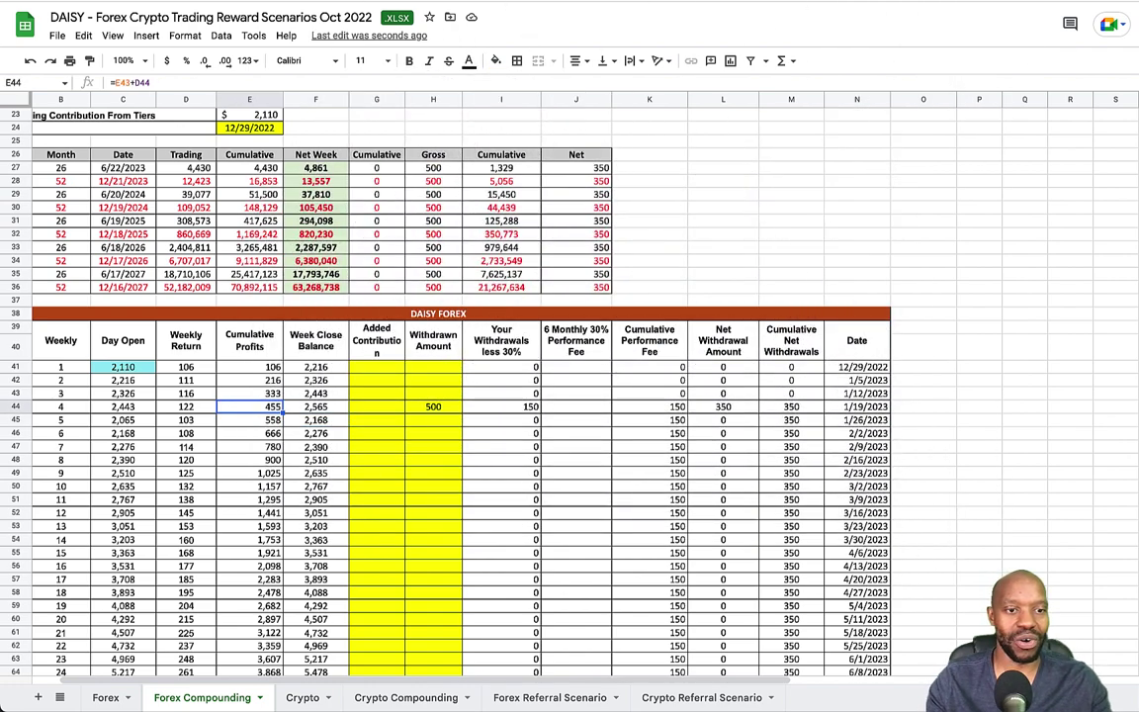
key("Right")
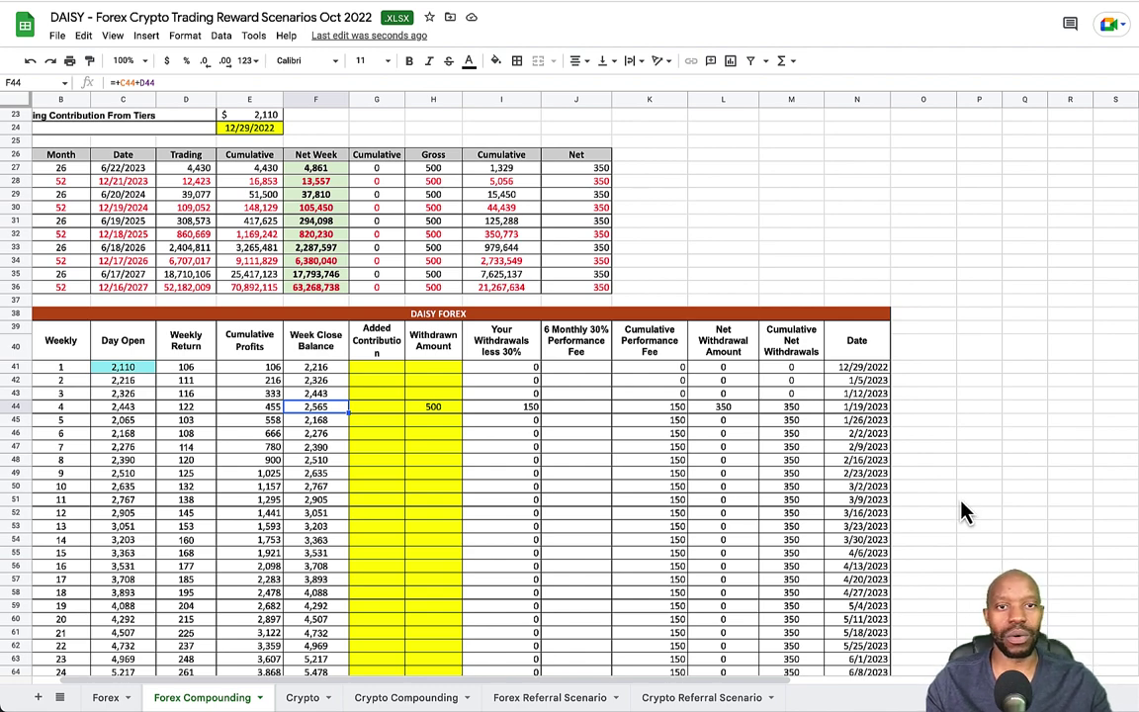
scroll(965, 511, "up", 3)
scroll(964, 511, "left", 1)
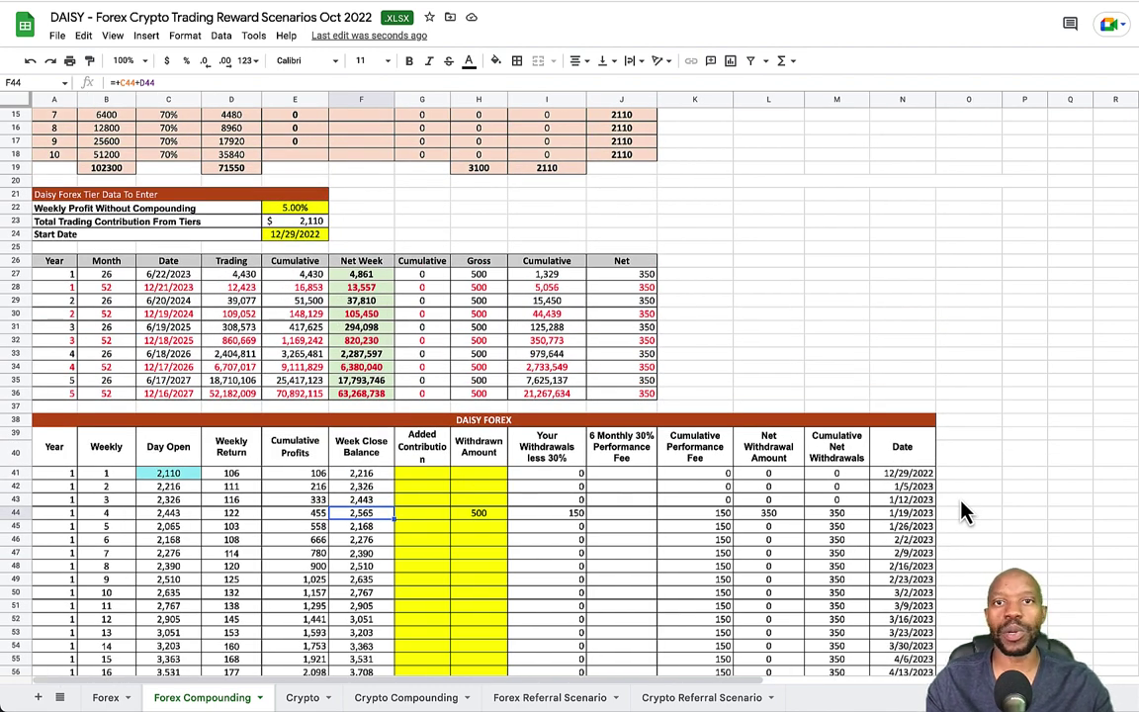
scroll(964, 511, "up", 2)
scroll(964, 511, "up", 1)
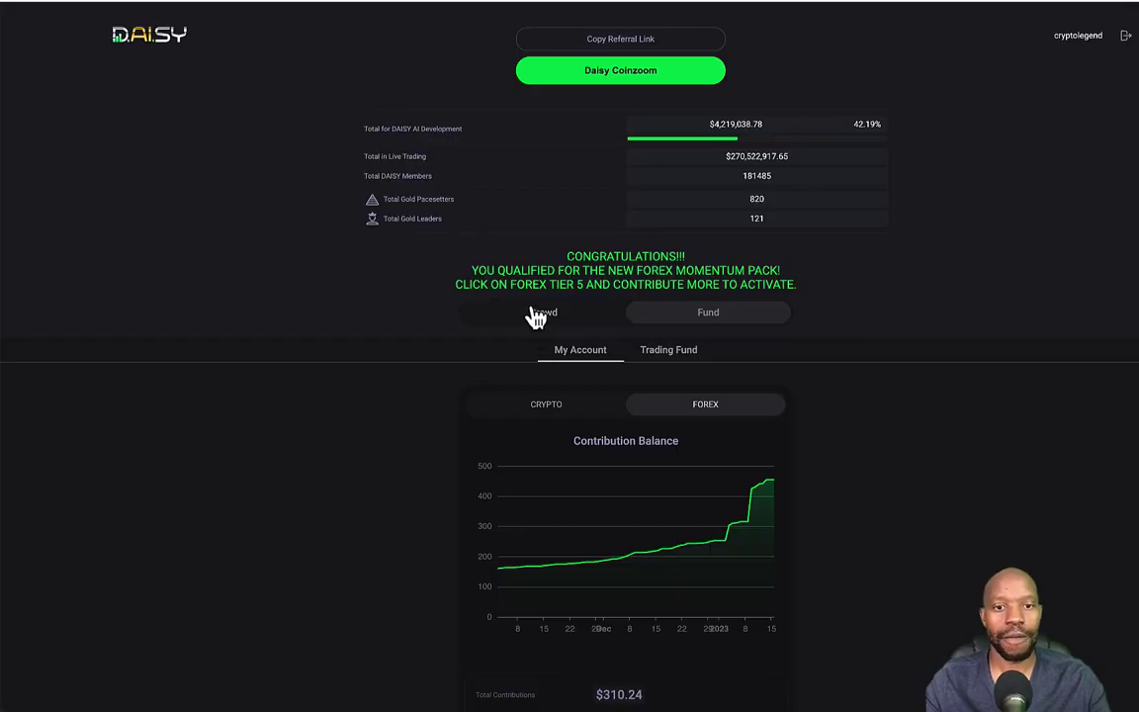
- Open the Crowd tab and scroll to Total Reports showing the $3,800 Tier 5 contribution
left_click(535, 314)
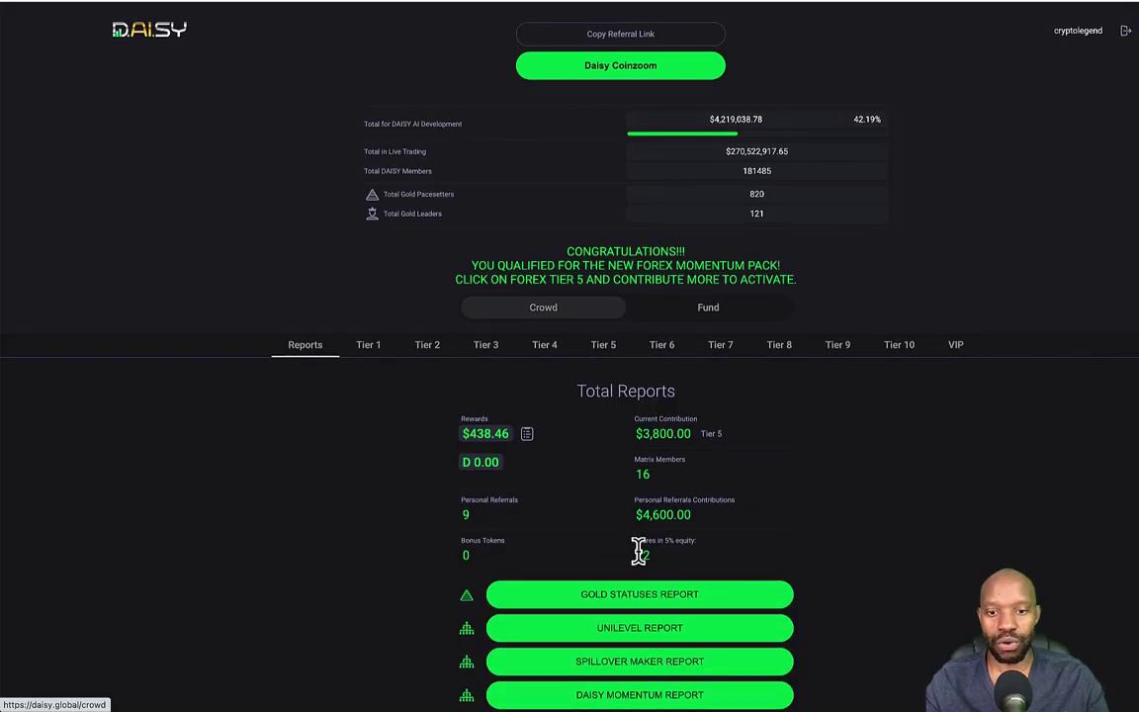
left_click_drag(661, 564, 623, 564)
left_click(663, 559)
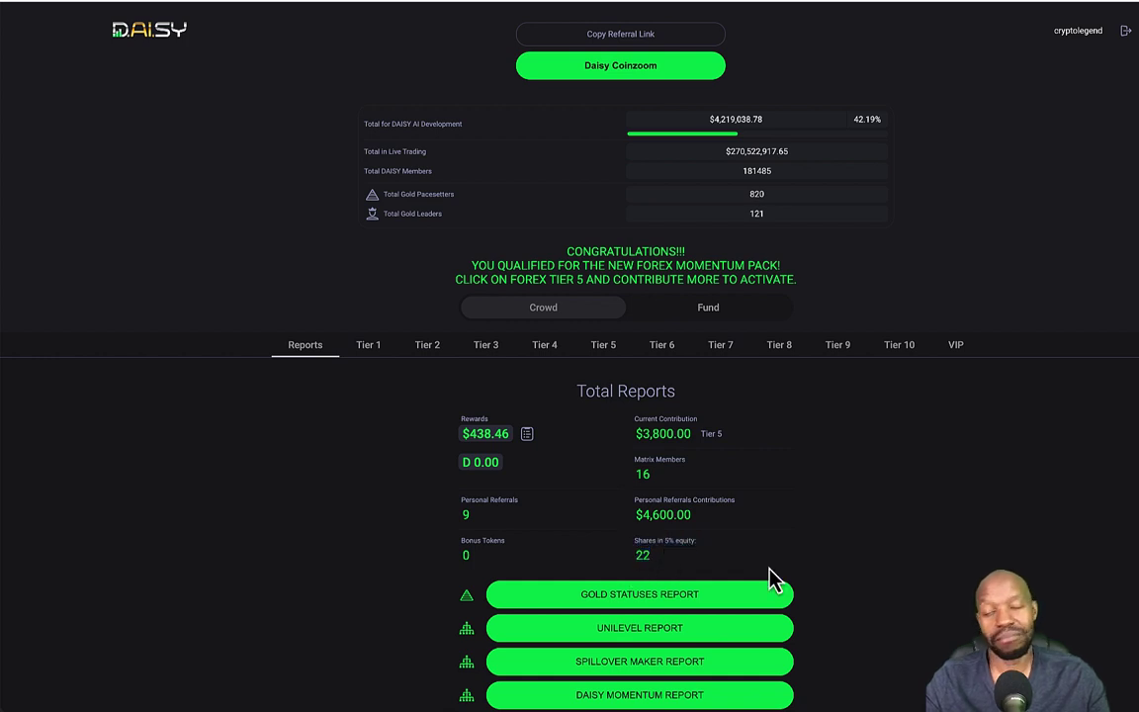
scroll(770, 580, "down", 1)
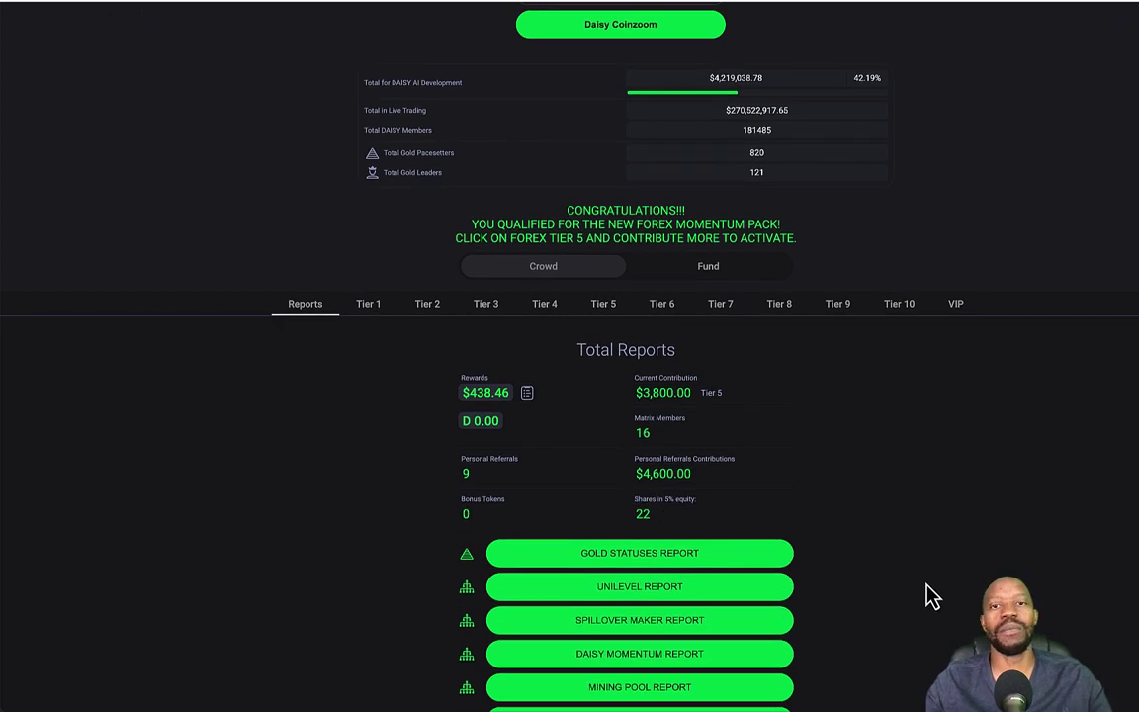